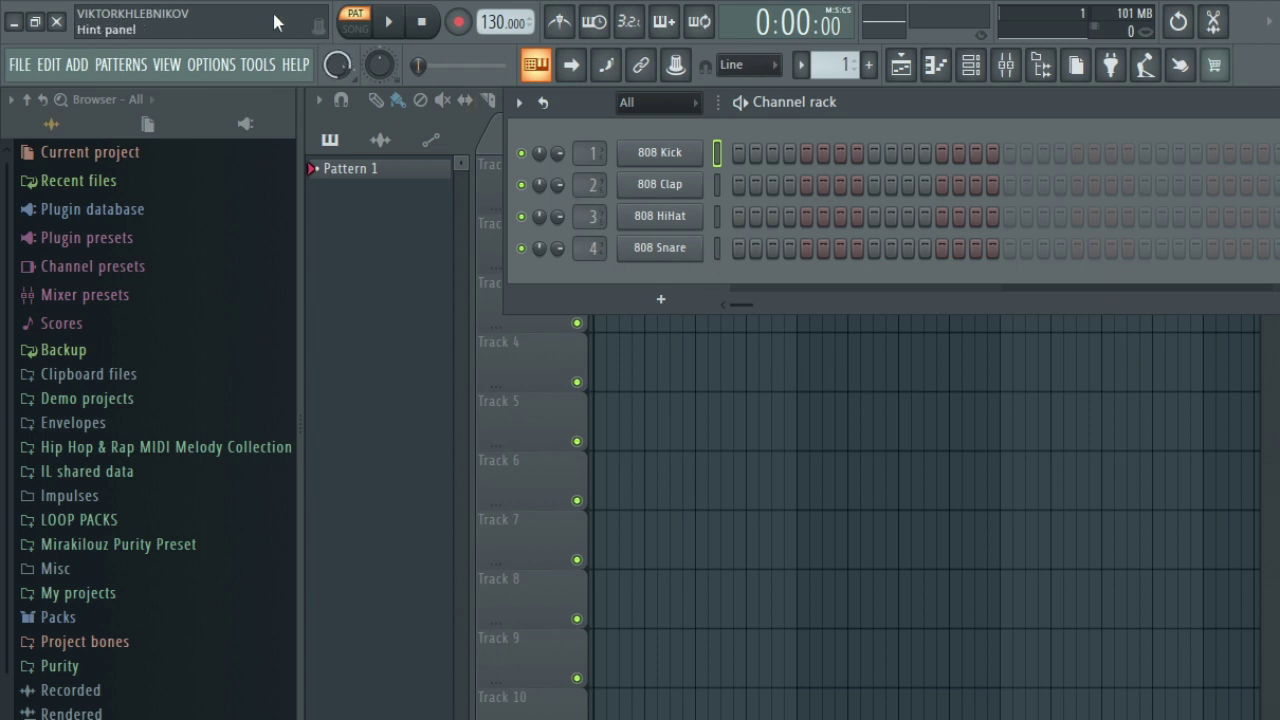
# - Load the recent project Godsiyke Amapiano.zip, then return the playhead from bar 25 to the start
pyautogui.click(20, 64)
pyautogui.click(60, 271)
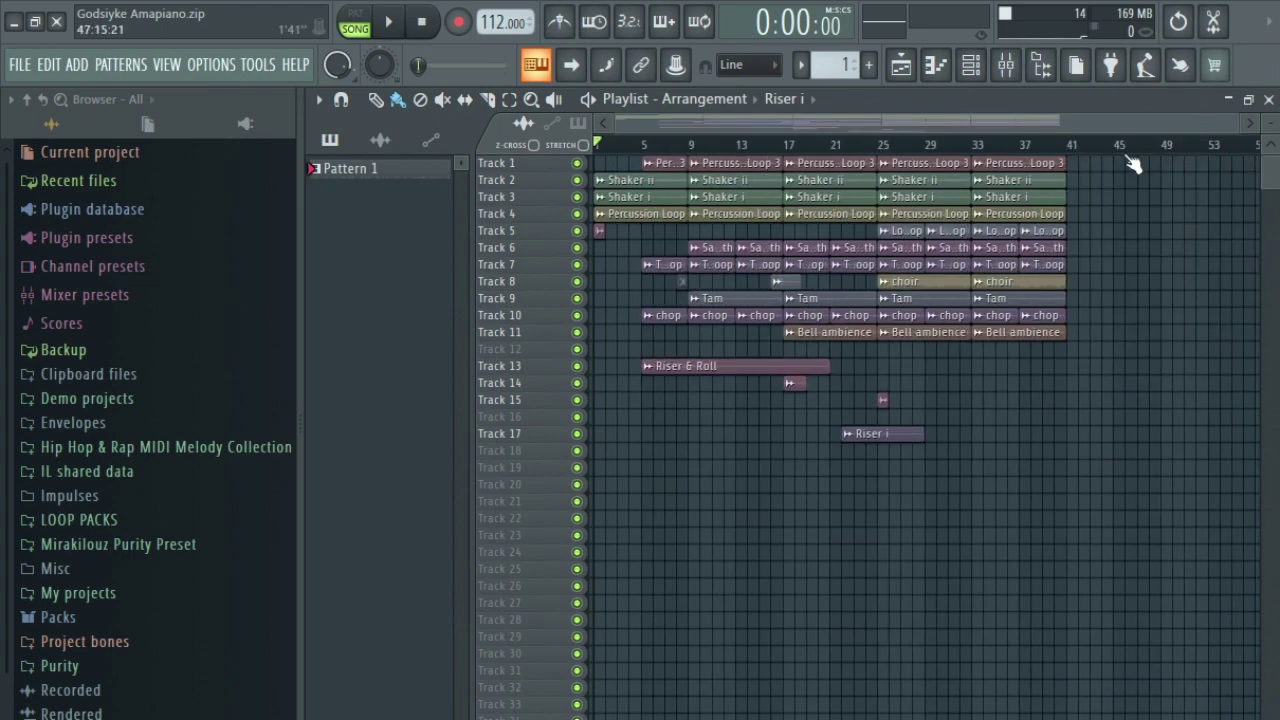
pyautogui.click(886, 147)
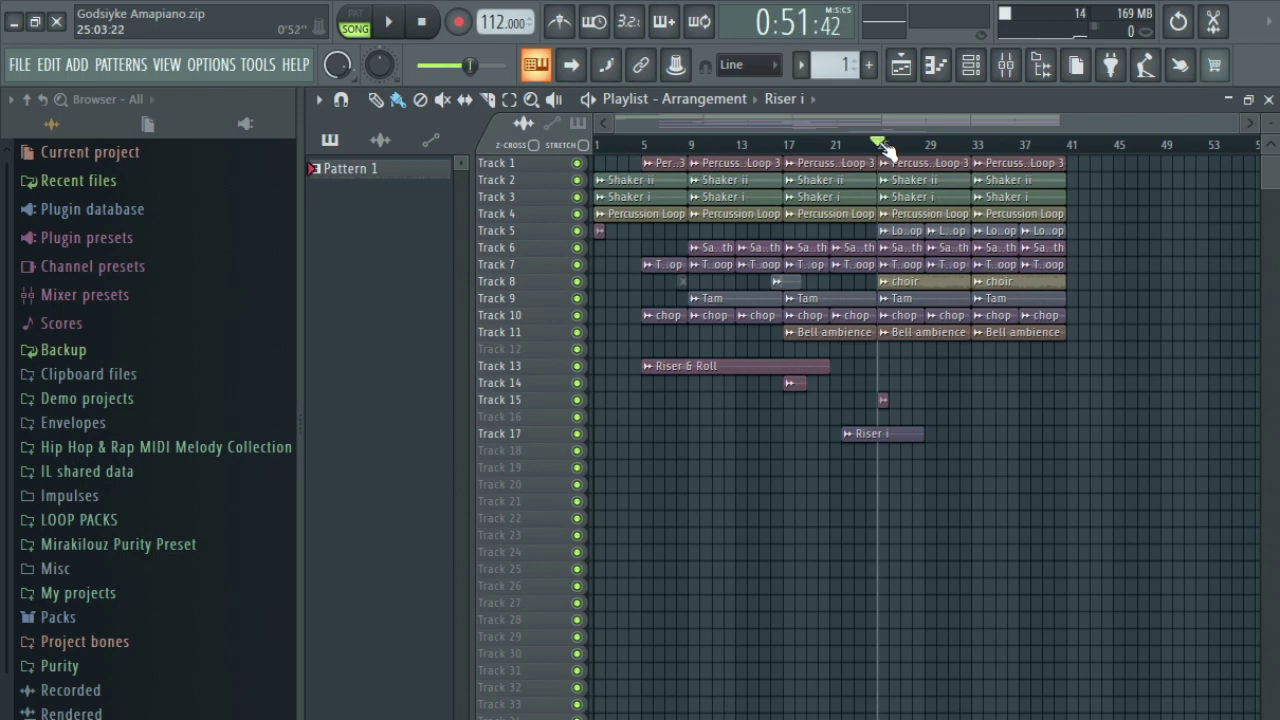
pyautogui.moveTo(878, 147); pyautogui.dragTo(597, 147)
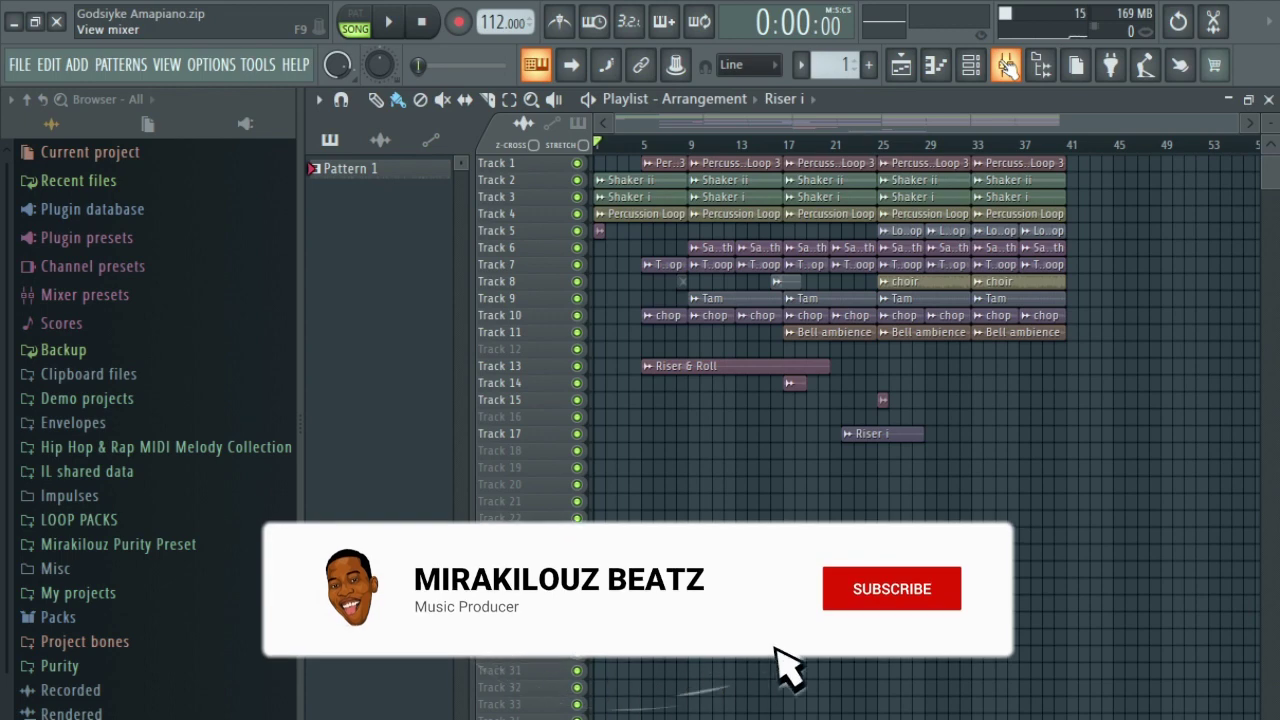
# - Delete the Auto-Key plugin from the Master mixer track
pyautogui.click(1006, 65)
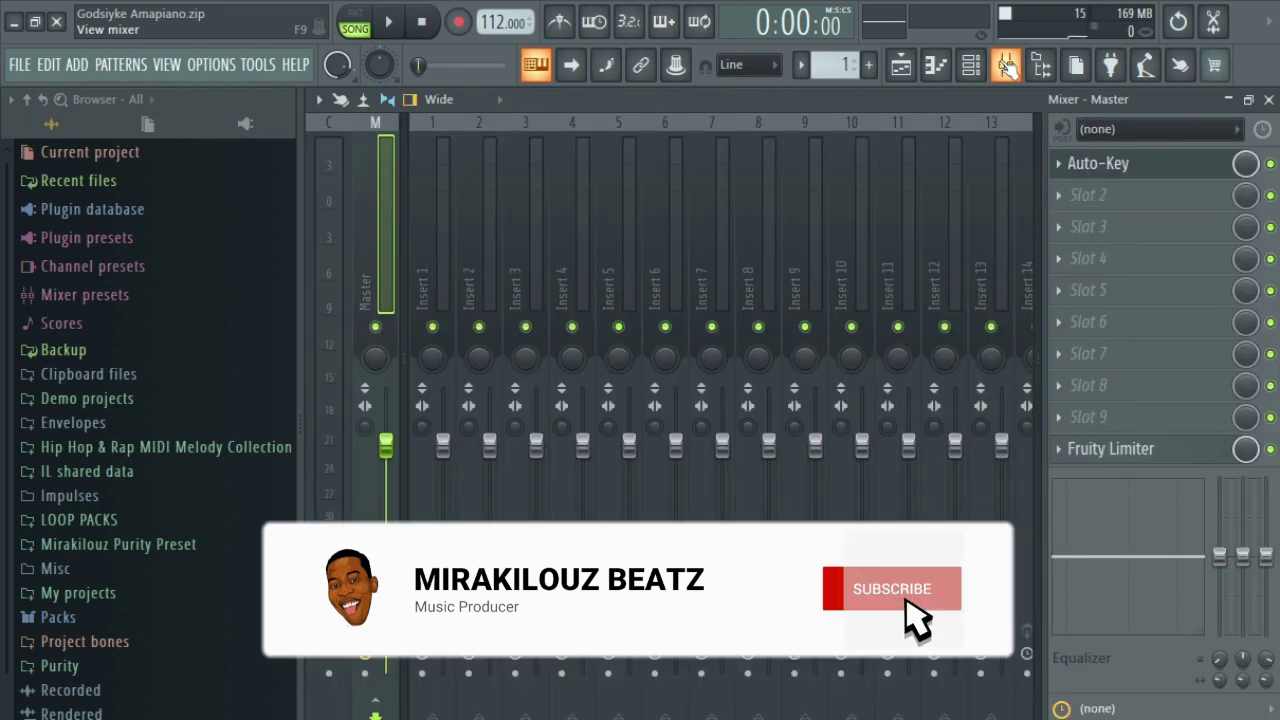
pyautogui.click(1057, 165)
pyautogui.click(1053, 210)
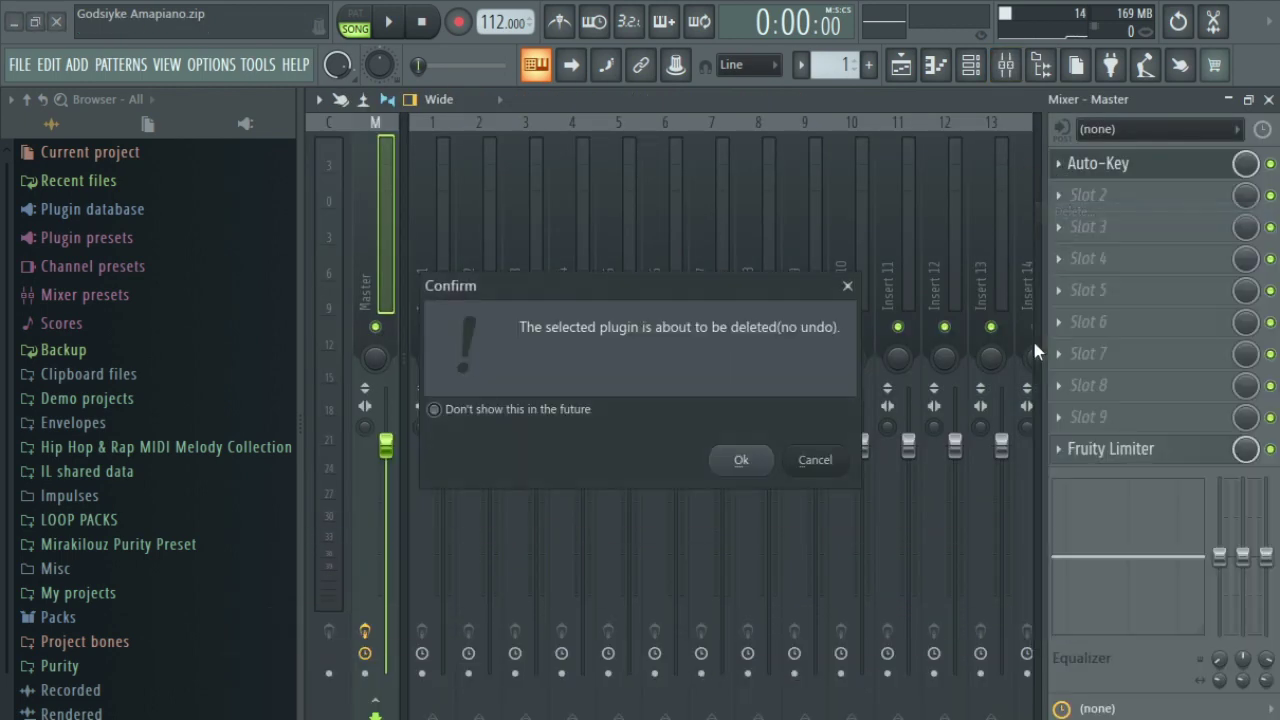
pyautogui.click(736, 457)
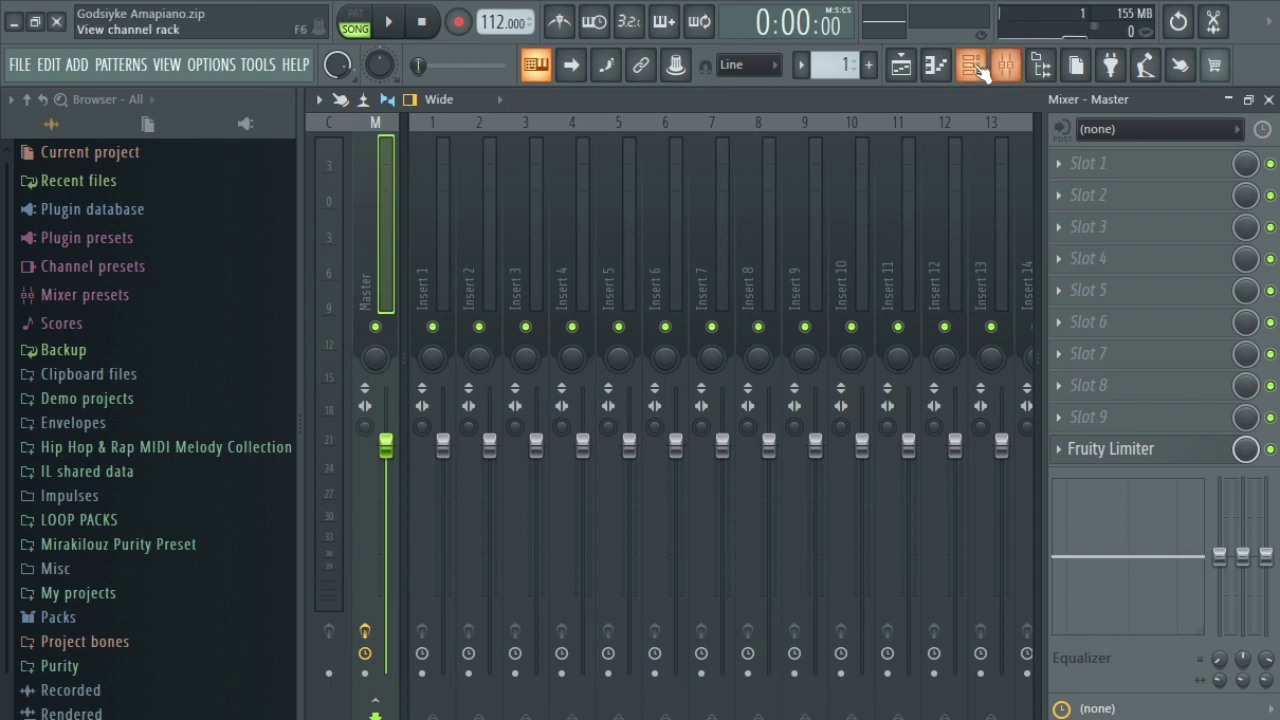
# - Route all channel-rack channels to their own mixer tracks starting at Insert 1
pyautogui.click(970, 65)
pyautogui.hotkey('ctrl', 'a')
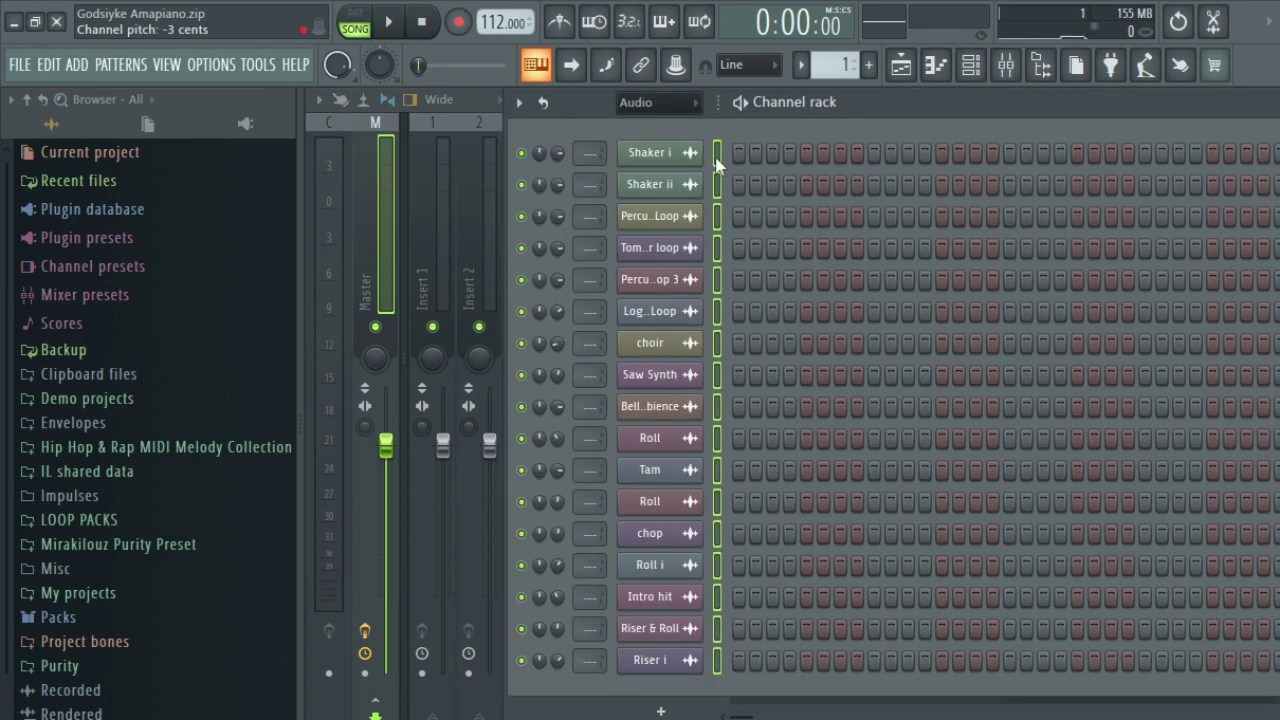
pyautogui.click(437, 169)
pyautogui.rightClick(437, 169)
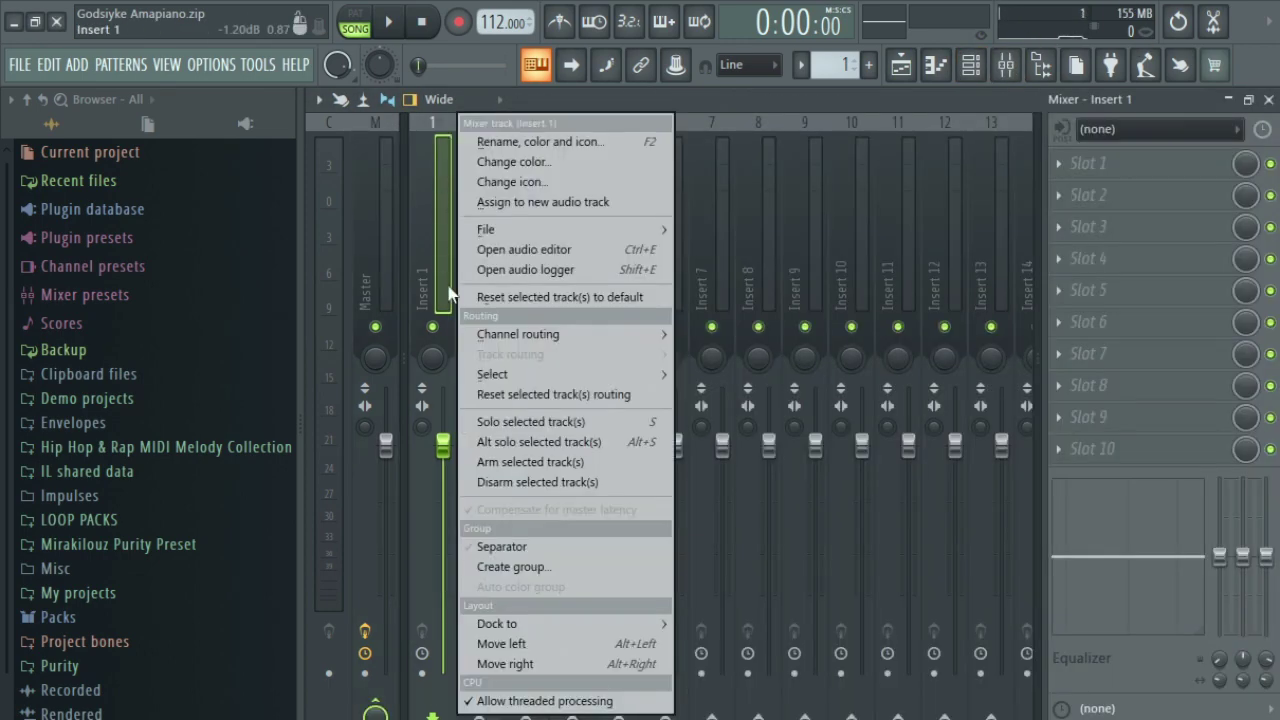
pyautogui.moveTo(580, 336)
pyautogui.click(878, 352)
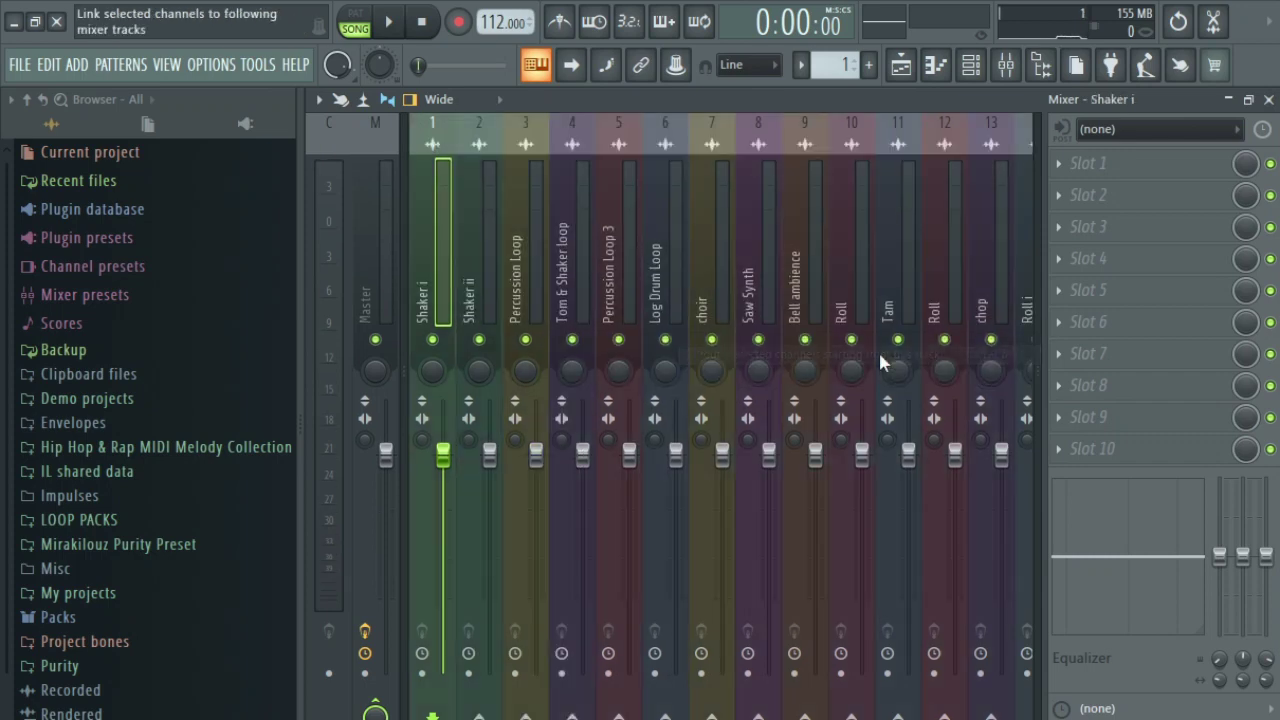
pyautogui.moveTo(881, 263); pyautogui.dragTo(554, 253)
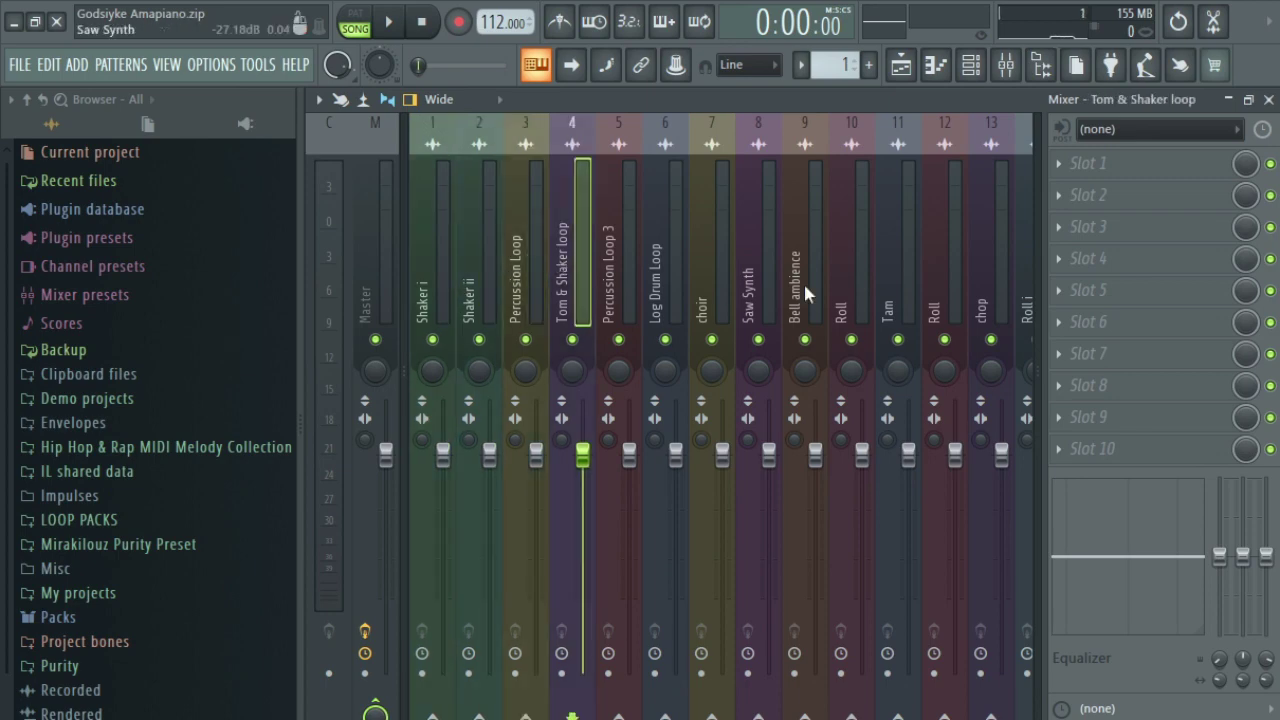
# - Play the playlist arrangement from bar 17, then stop playback
pyautogui.click(901, 66)
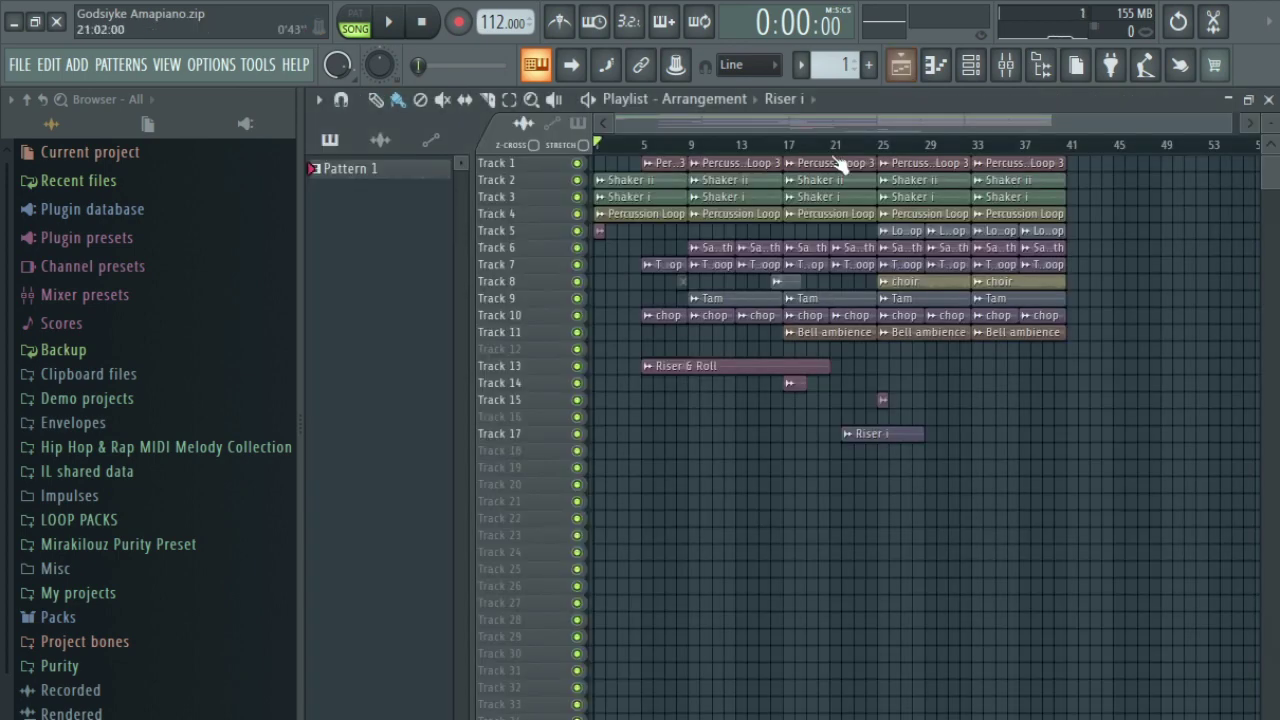
pyautogui.click(818, 145)
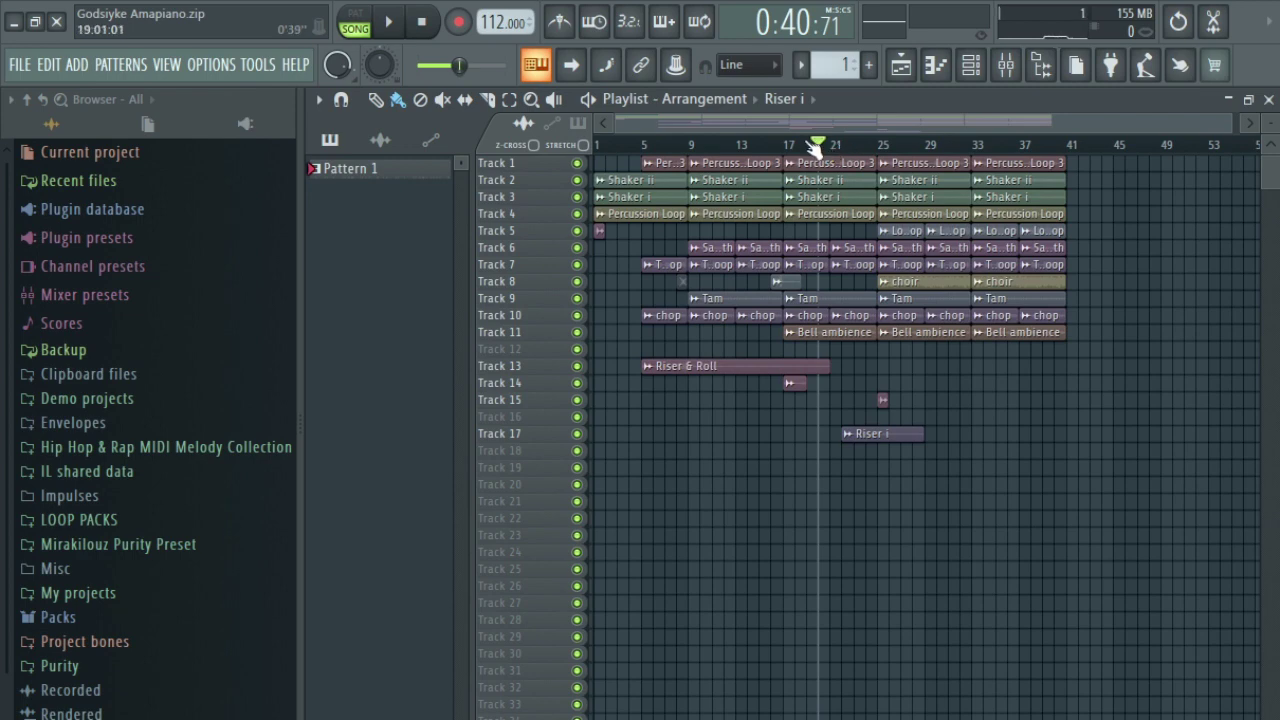
pyautogui.moveTo(810, 145); pyautogui.dragTo(783, 145)
pyautogui.press('space')
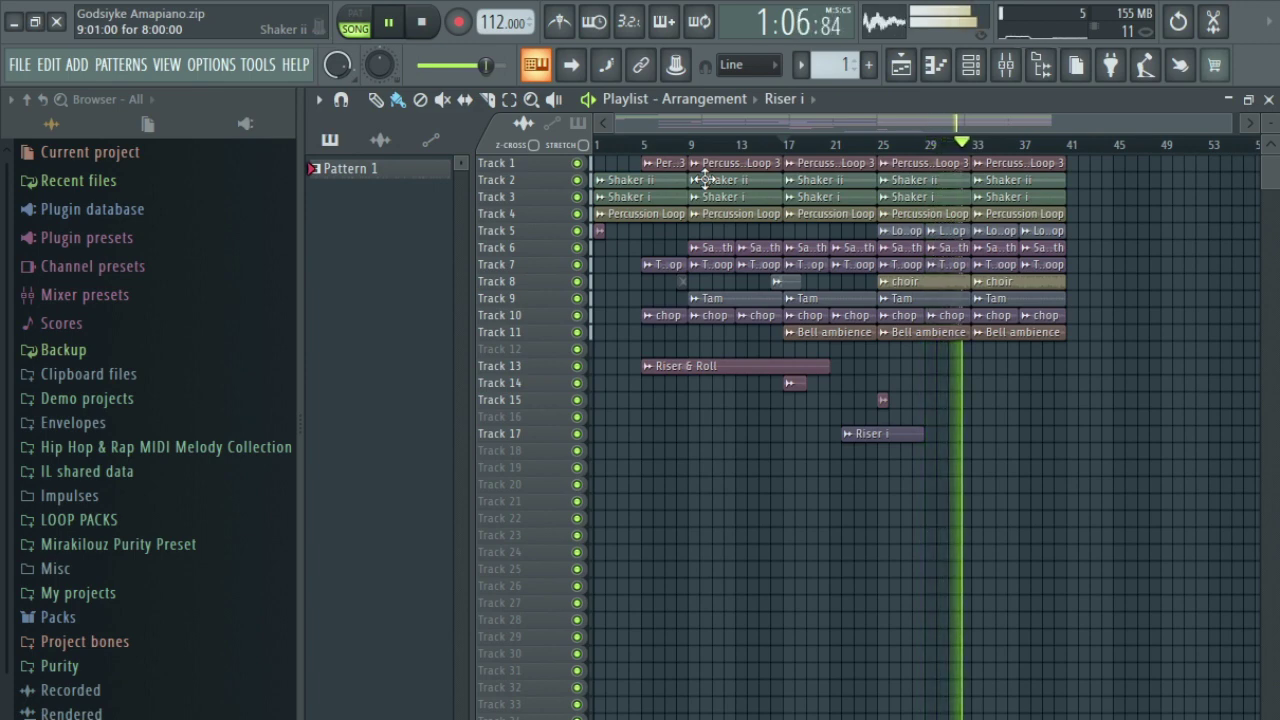
pyautogui.press('space')
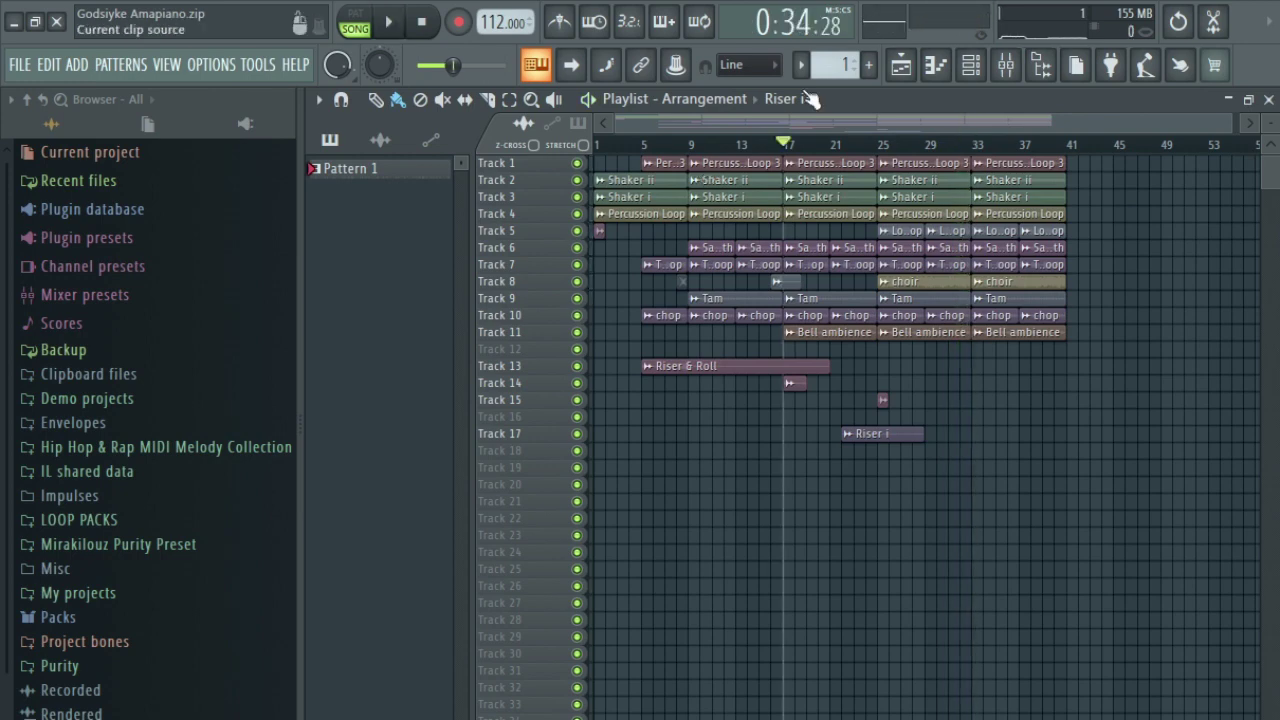
# - Check the Roll, Shaker ii and Tam mixer tracks, then bring up the File > Export formats
pyautogui.click(1008, 70)
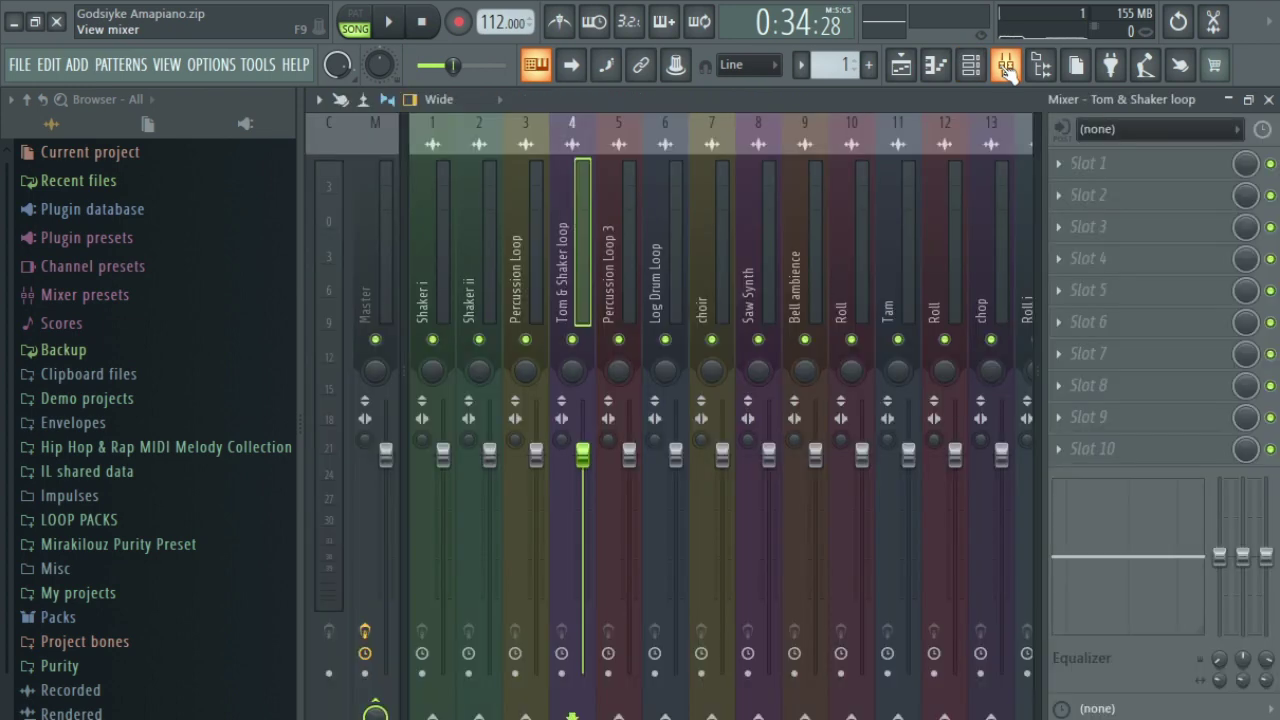
pyautogui.click(942, 173)
pyautogui.click(480, 220)
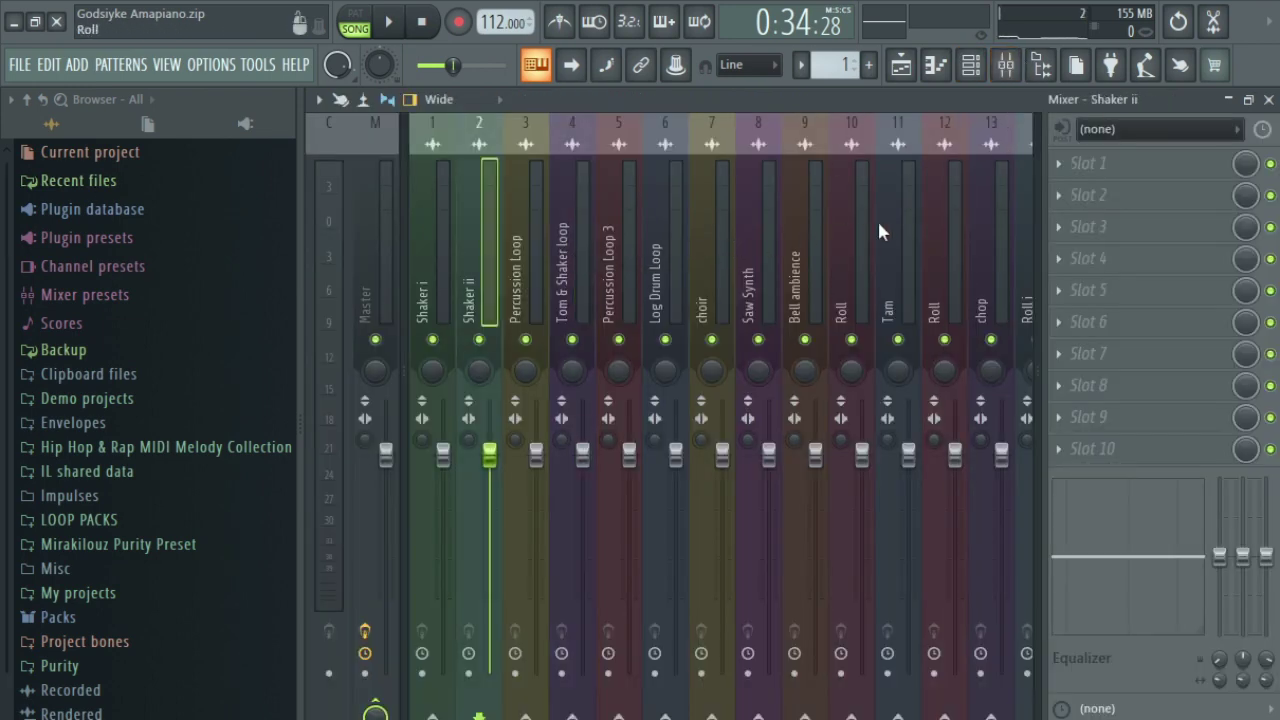
pyautogui.click(885, 217)
pyautogui.scroll(-10, 728, 257)
pyautogui.scroll(19, 388, 230)
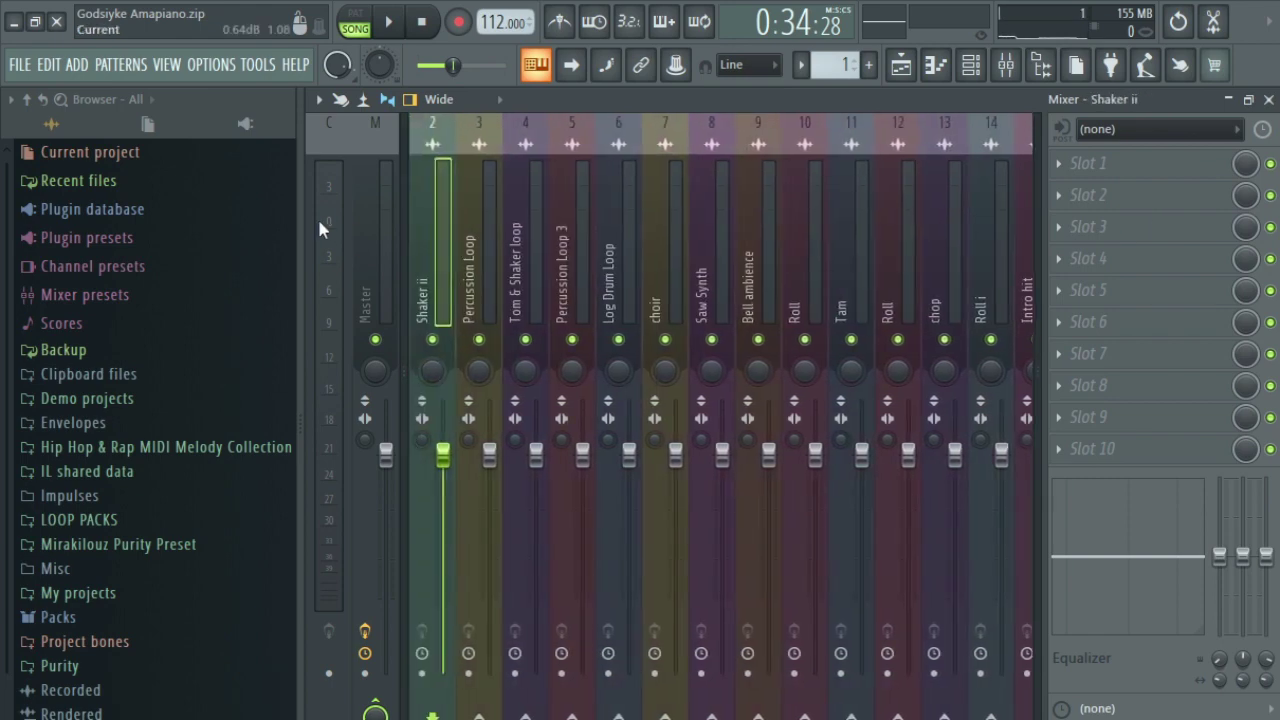
pyautogui.click(20, 63)
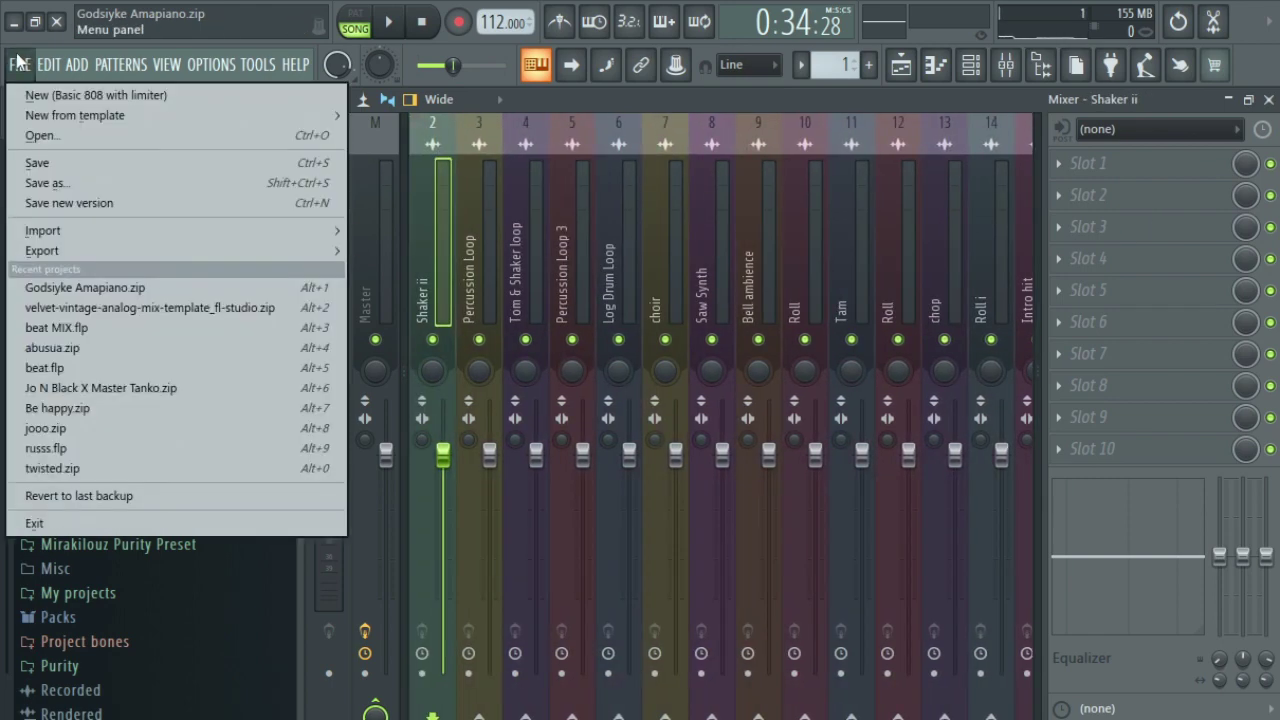
pyautogui.moveTo(64, 255)
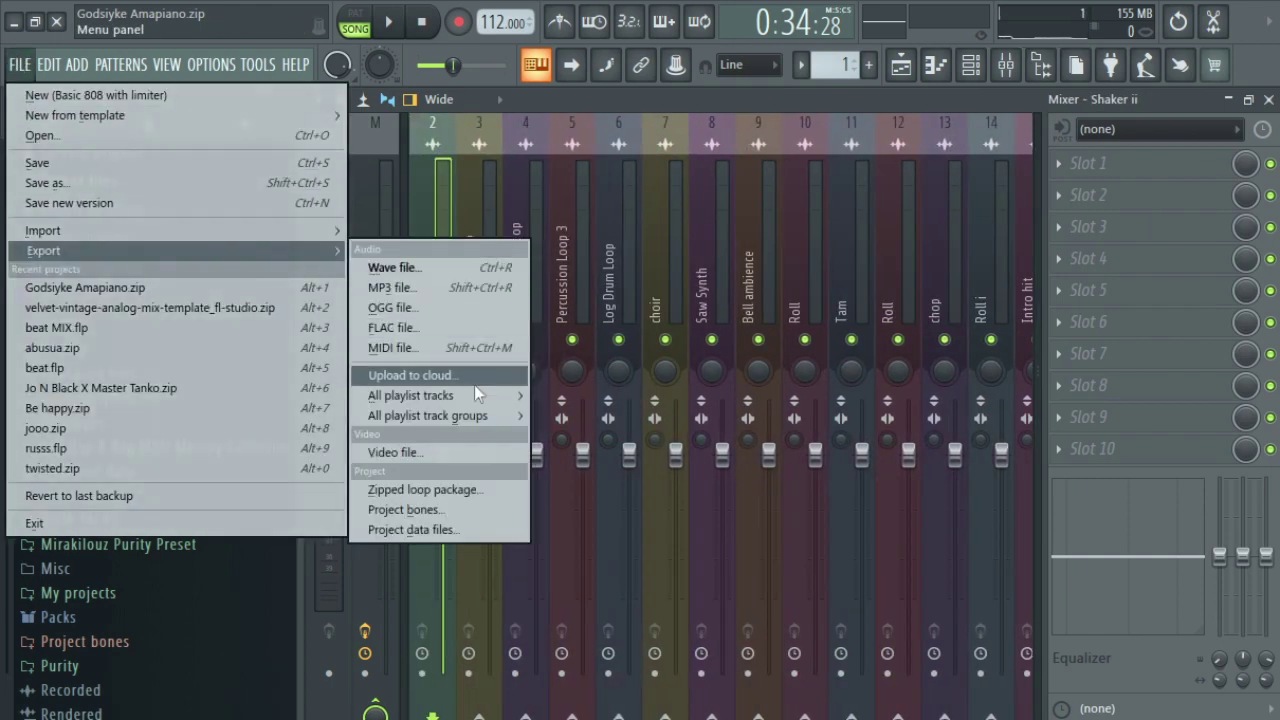
# - Export a WAV named Godsiyke Amapiano into a new Amapiano folder on the Desktop
pyautogui.click(474, 270)
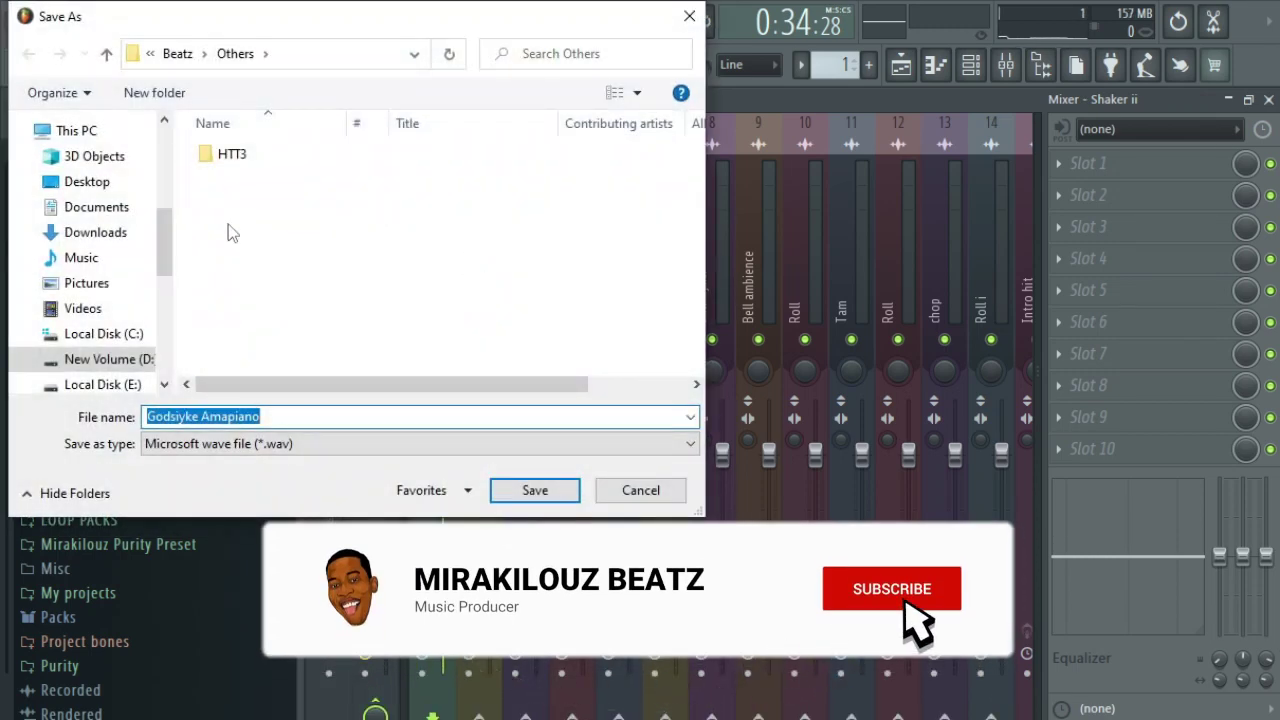
pyautogui.click(87, 182)
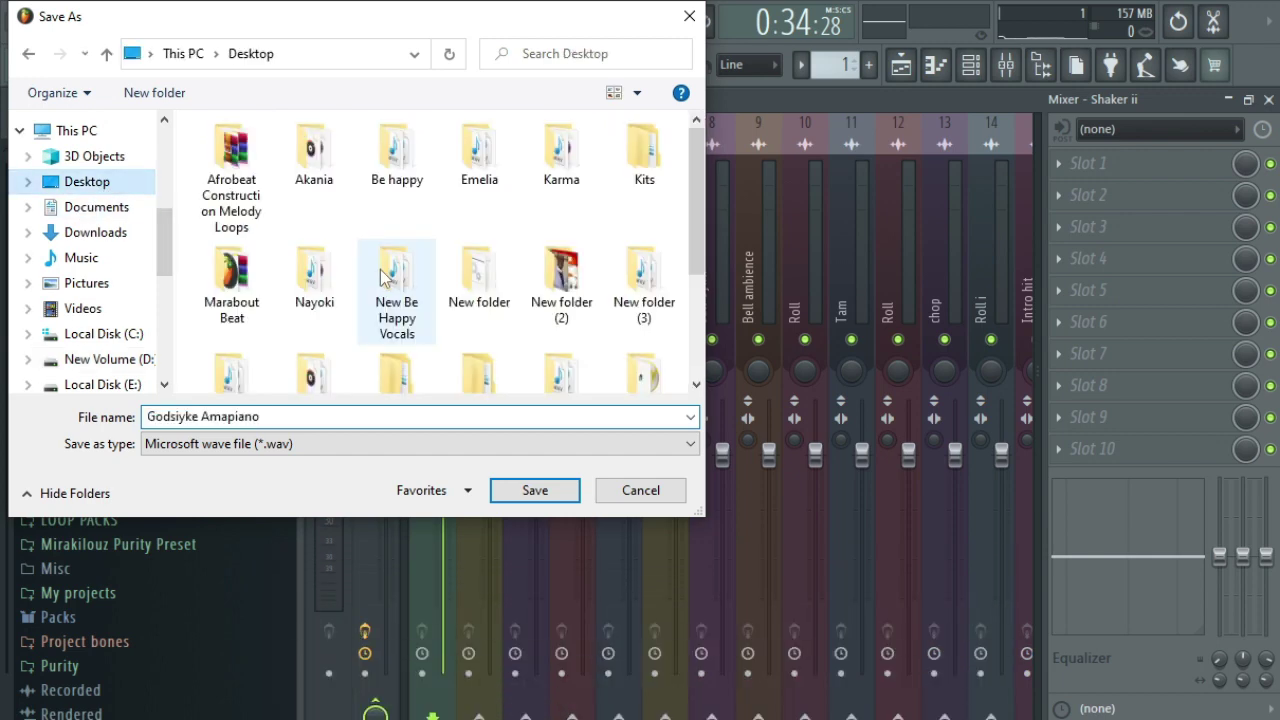
pyautogui.rightClick(184, 242)
pyautogui.moveTo(264, 461)
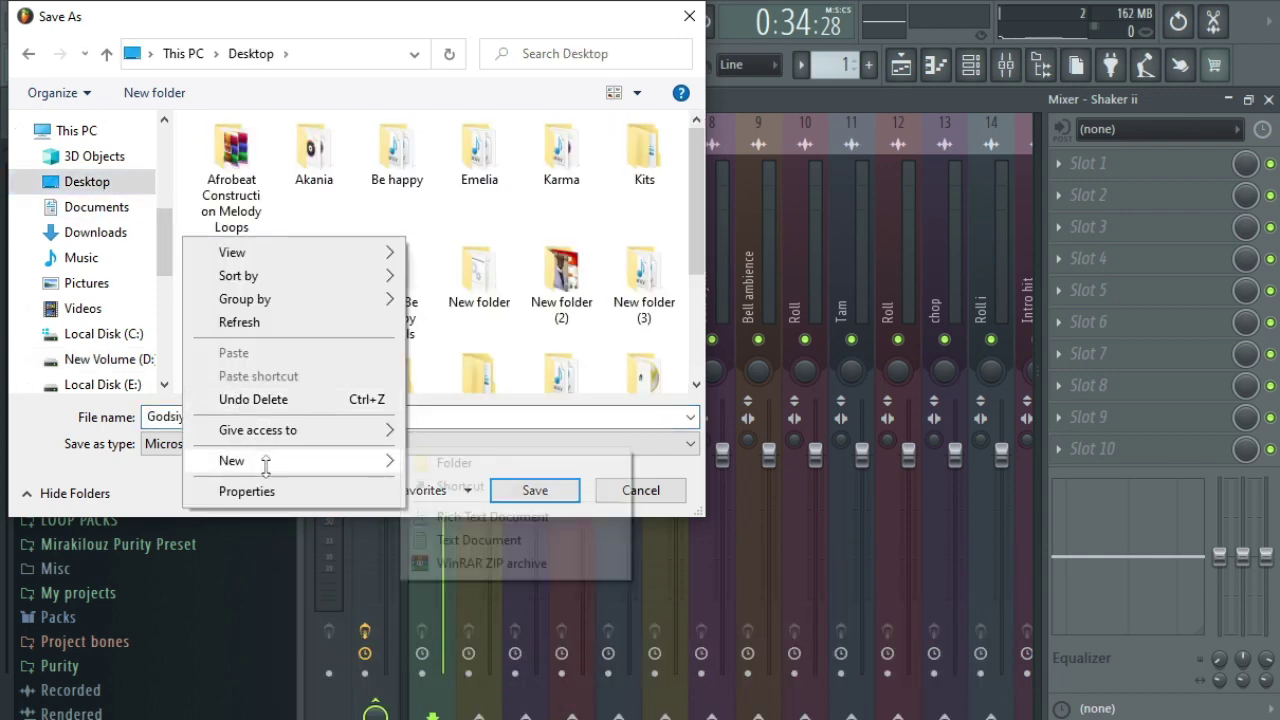
pyautogui.click(455, 463)
pyautogui.write('Amapiano')
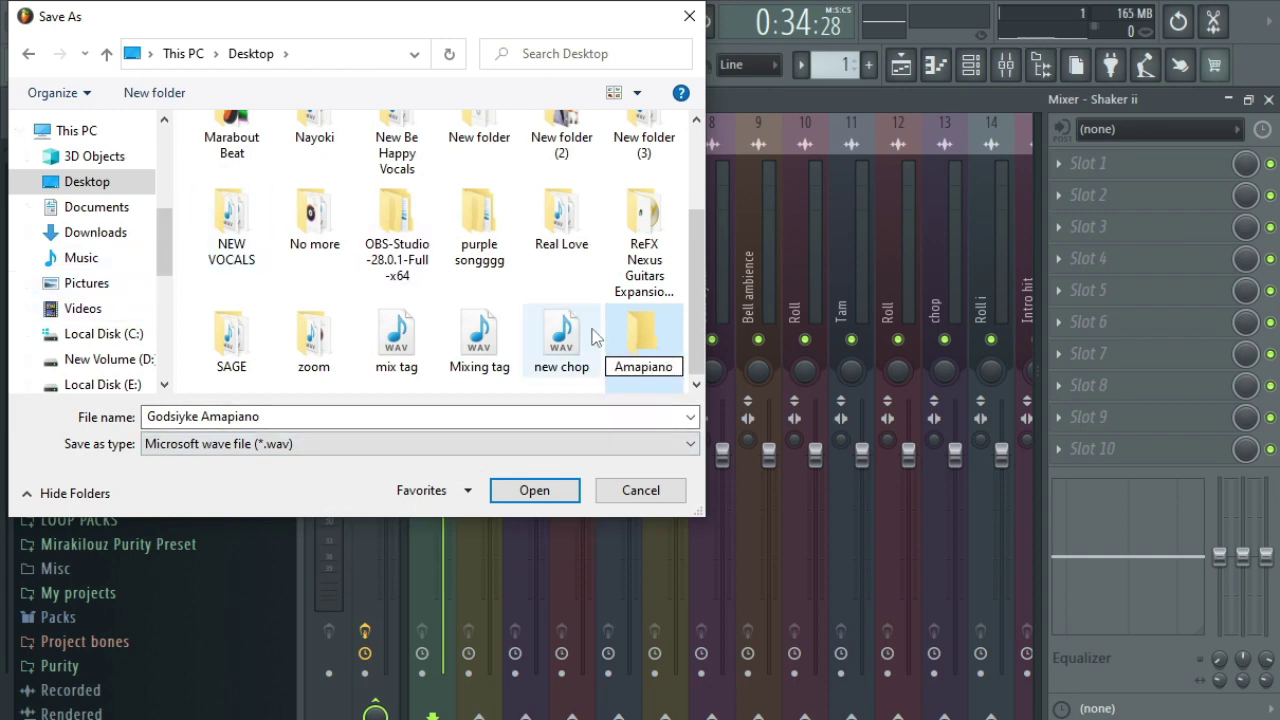
pyautogui.click(631, 328)
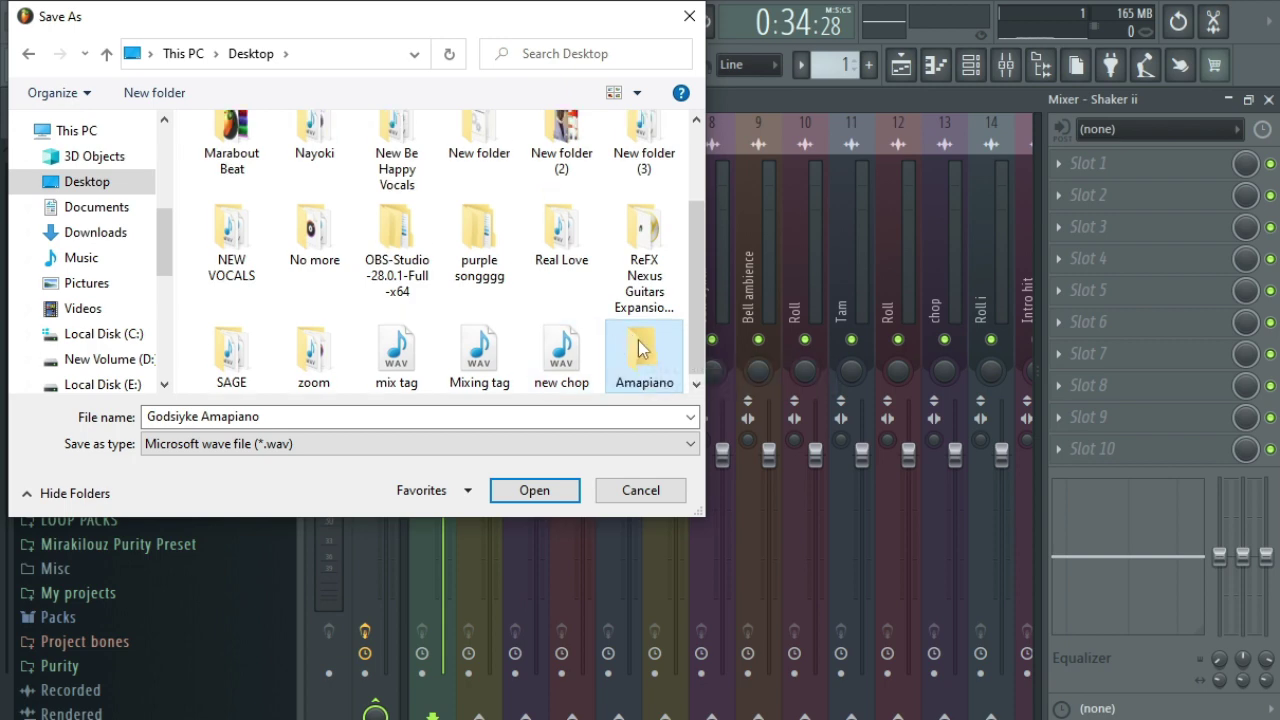
pyautogui.doubleClick(640, 348)
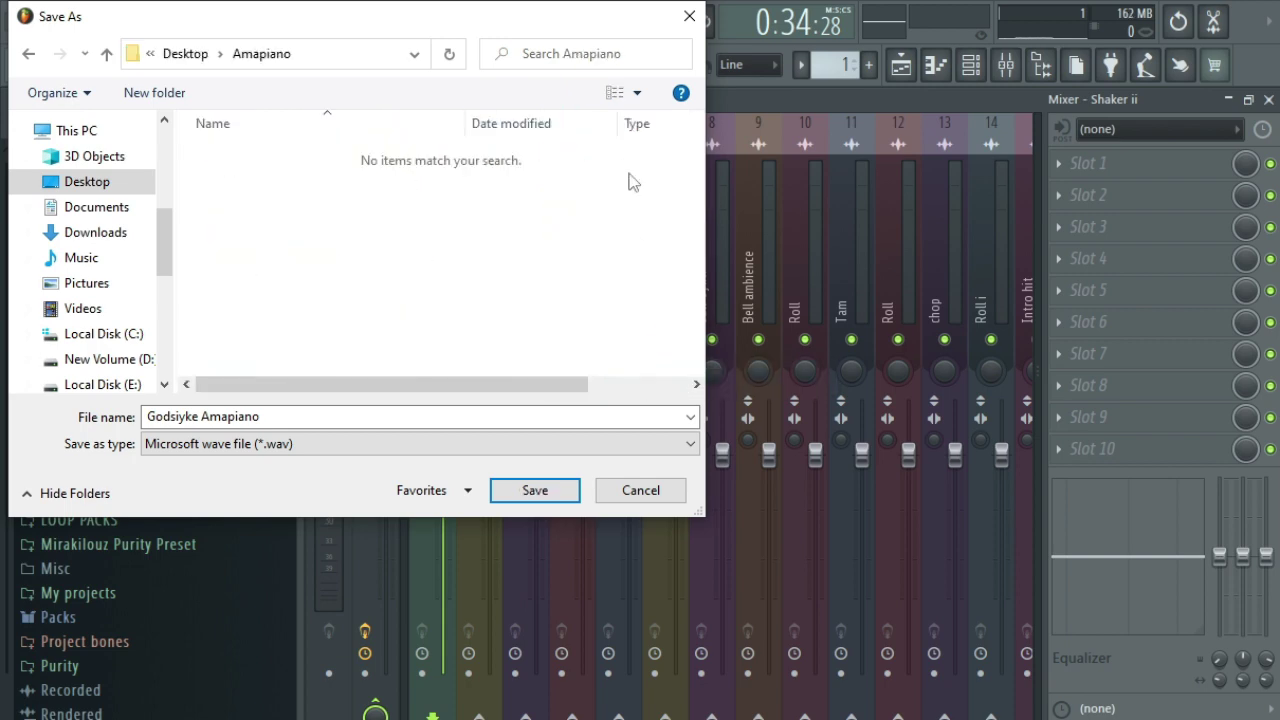
pyautogui.click(545, 490)
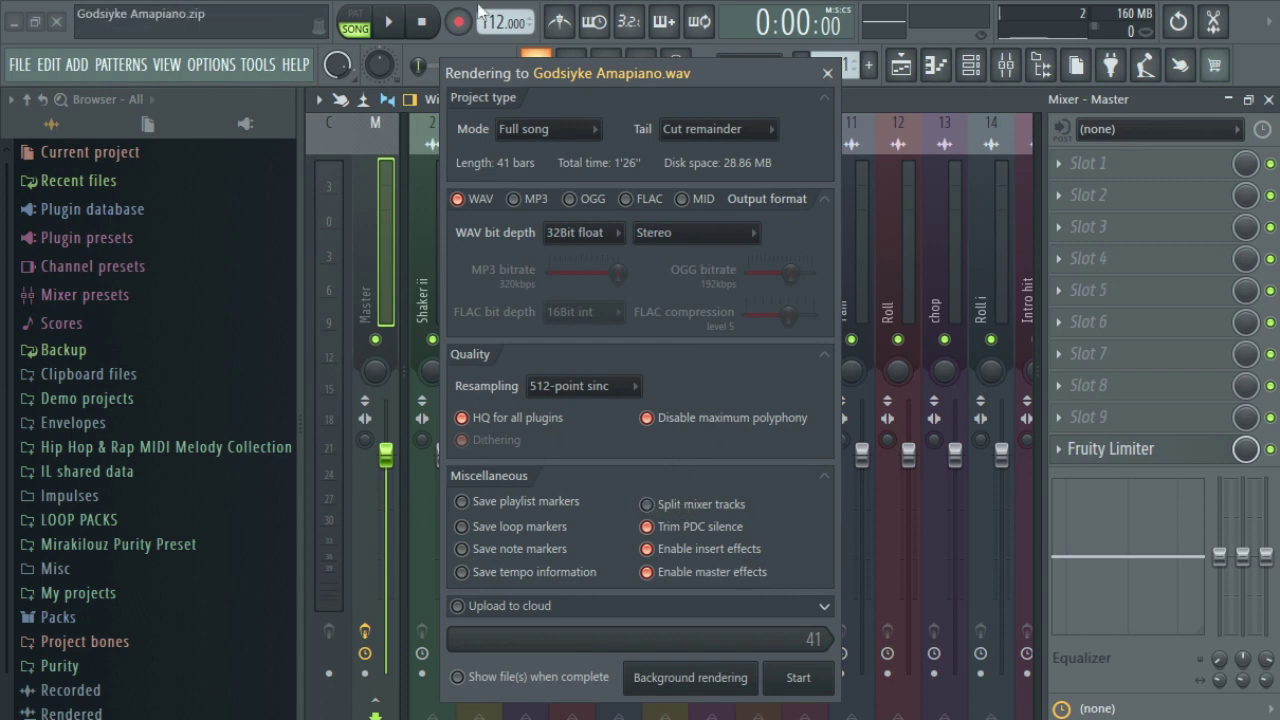
# - Render split mixer-track stems as 24Bit int stereo WAV files
pyautogui.moveTo(551, 77); pyautogui.dragTo(538, 44)
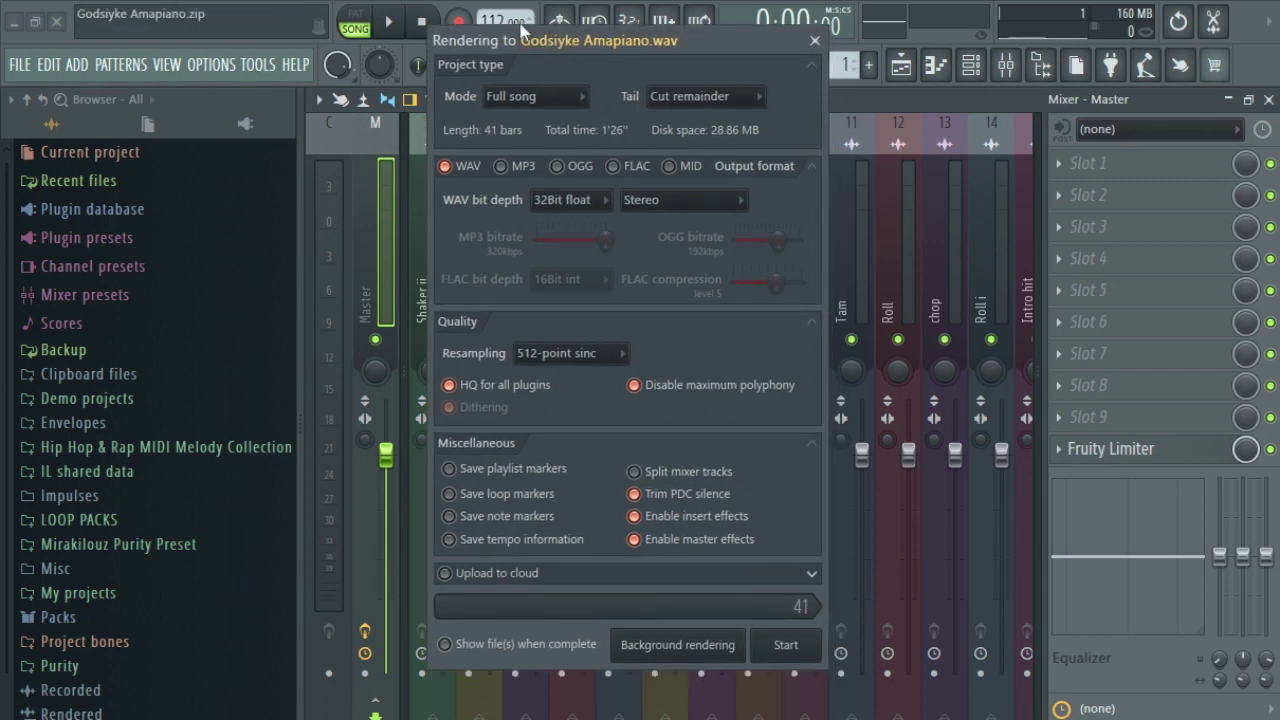
pyautogui.click(690, 472)
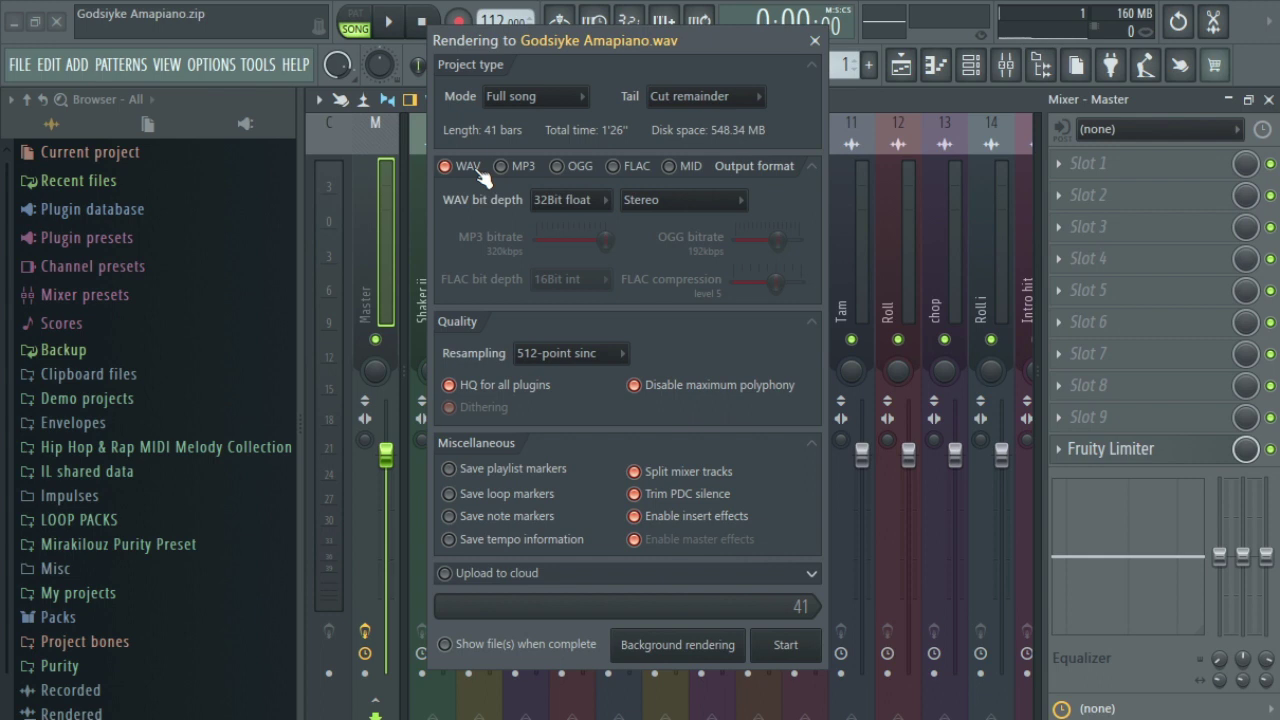
pyautogui.click(570, 200)
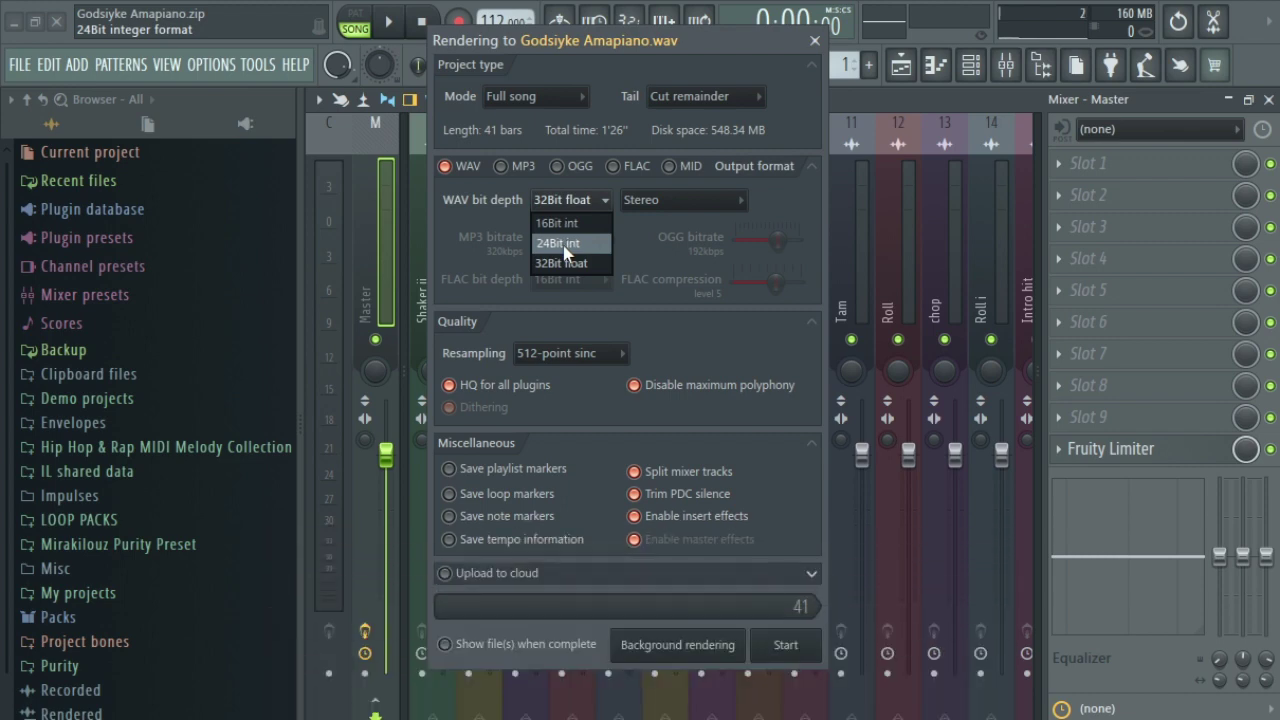
pyautogui.click(560, 250)
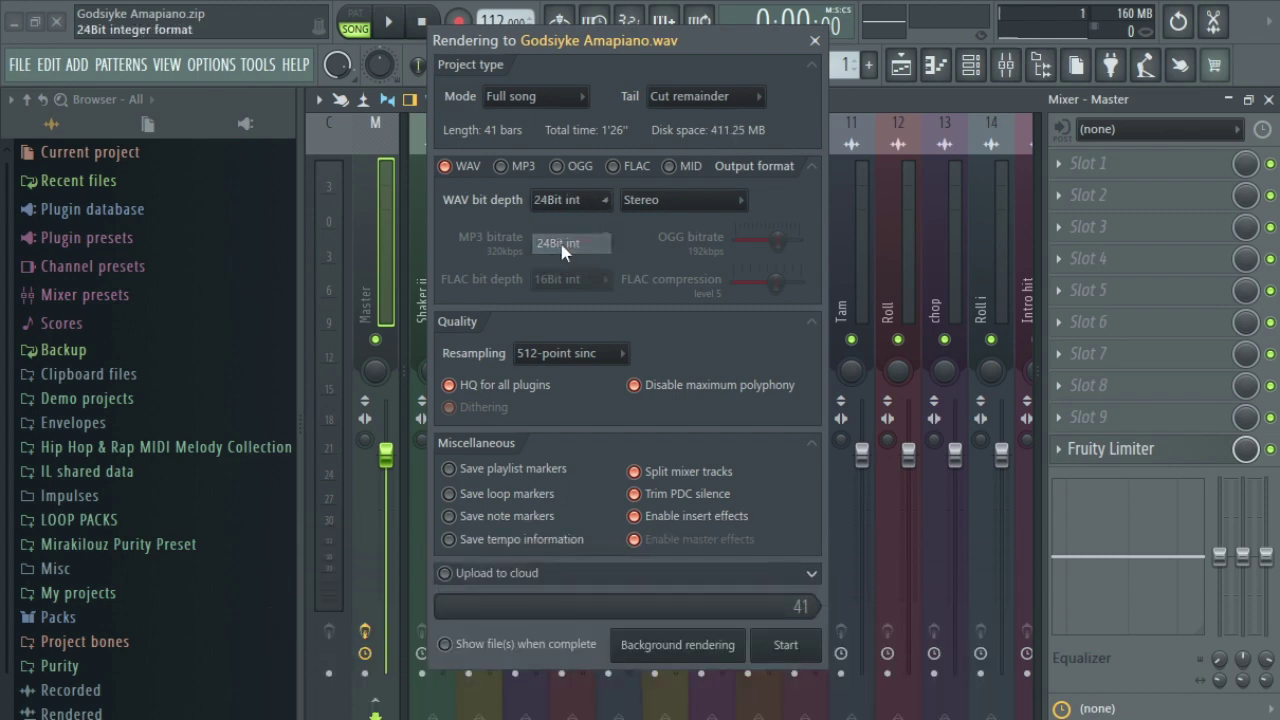
pyautogui.click(675, 205)
pyautogui.click(676, 215)
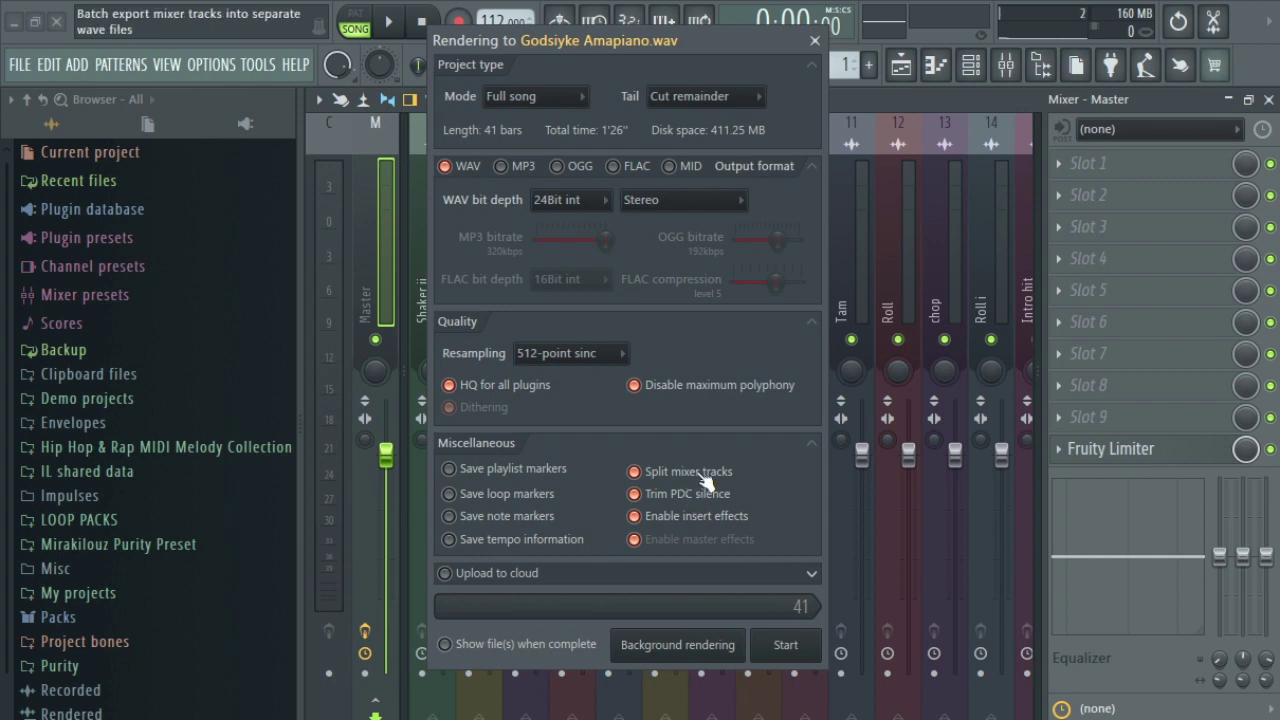
pyautogui.click(790, 646)
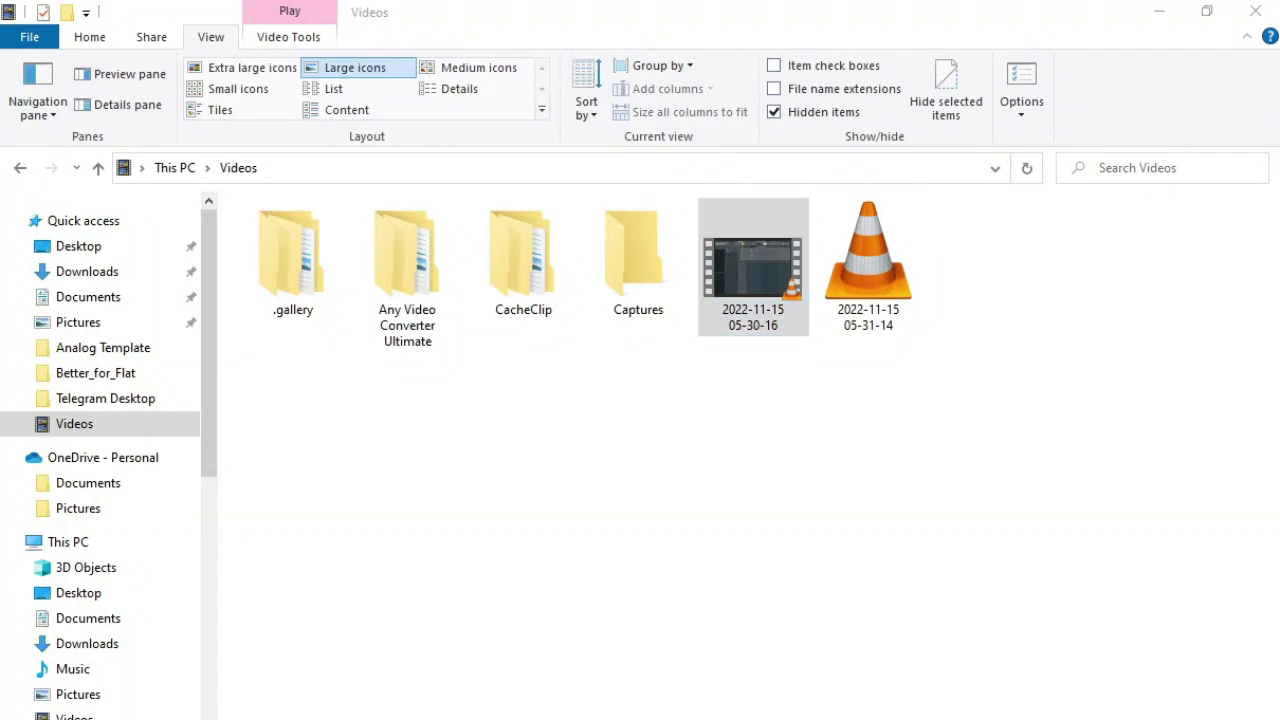
# - Launch a second FL Studio 20, view the Amapiano stems folder maximized, then return to FL Studio
pyautogui.rightClick(1103, 715)
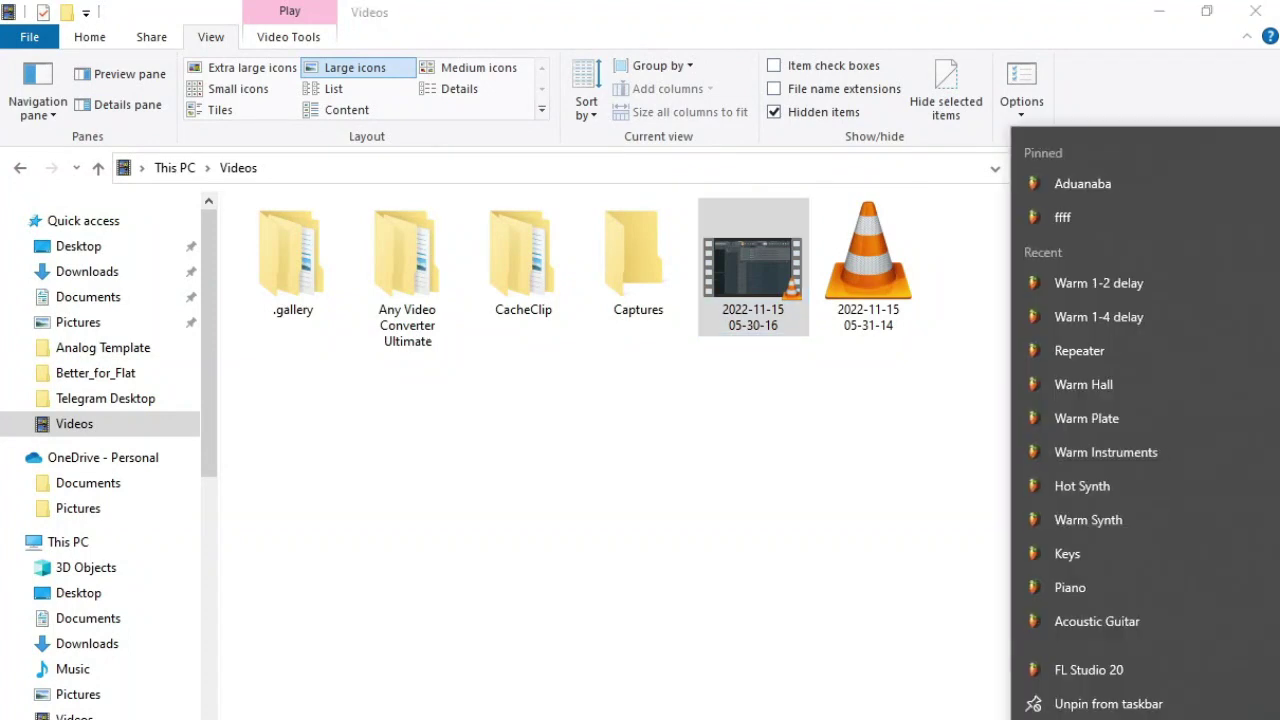
pyautogui.click(1088, 670)
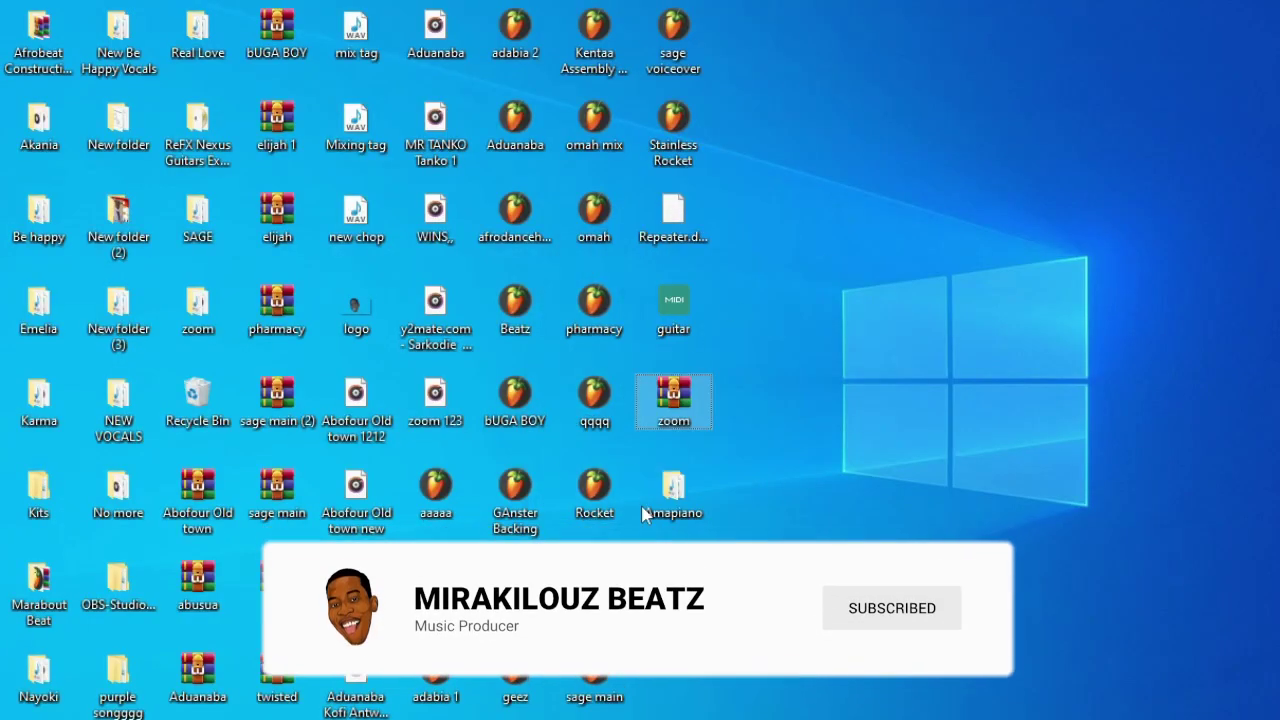
pyautogui.doubleClick(672, 492)
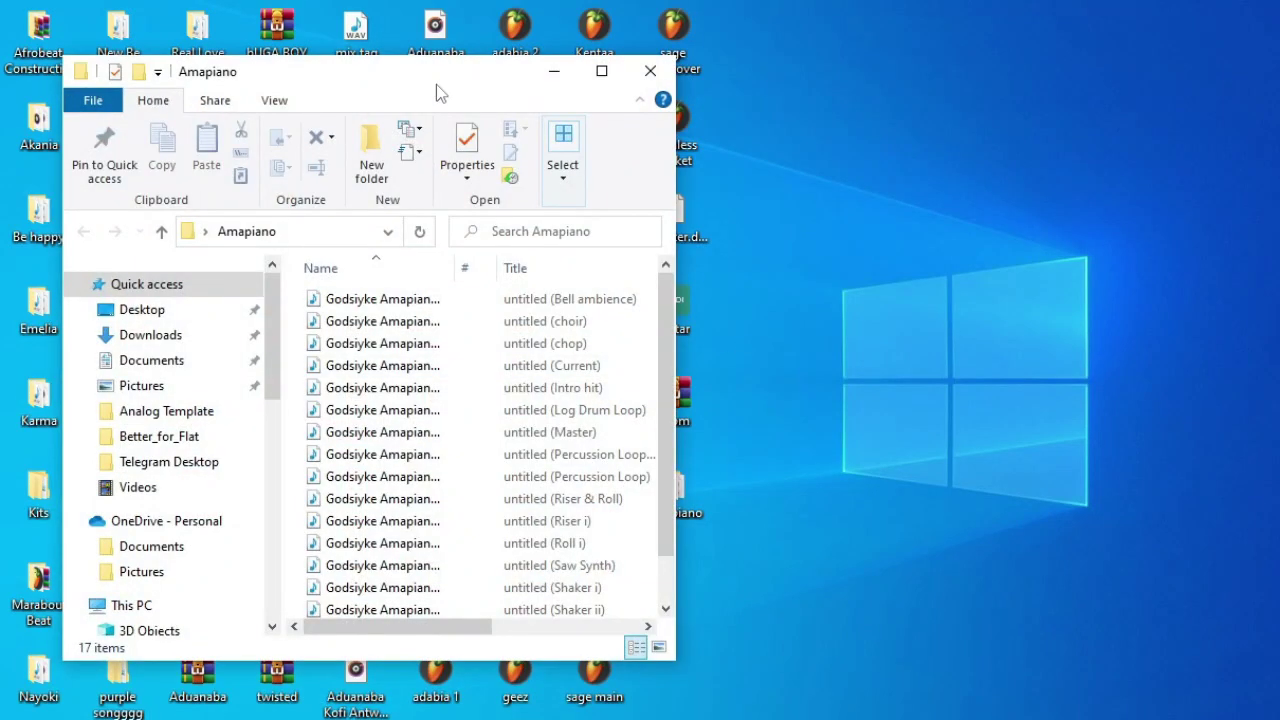
pyautogui.moveTo(436, 83); pyautogui.dragTo(783, 9)
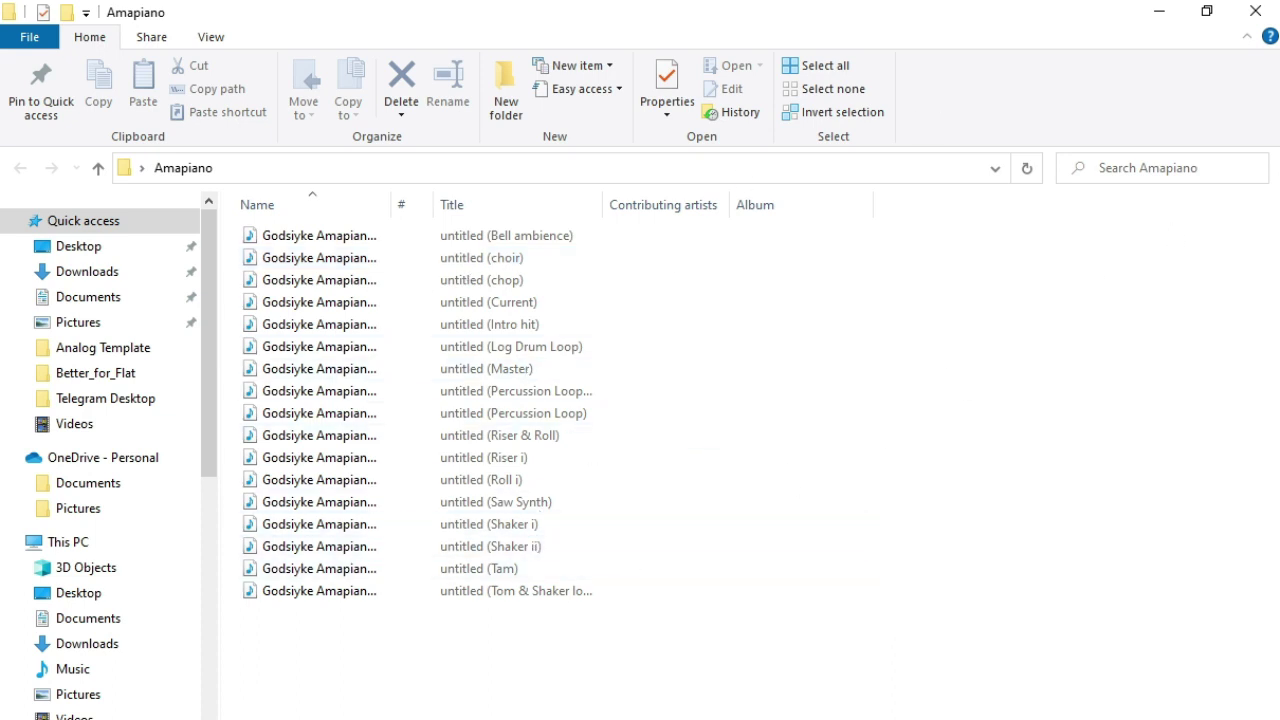
pyautogui.click(1098, 170)
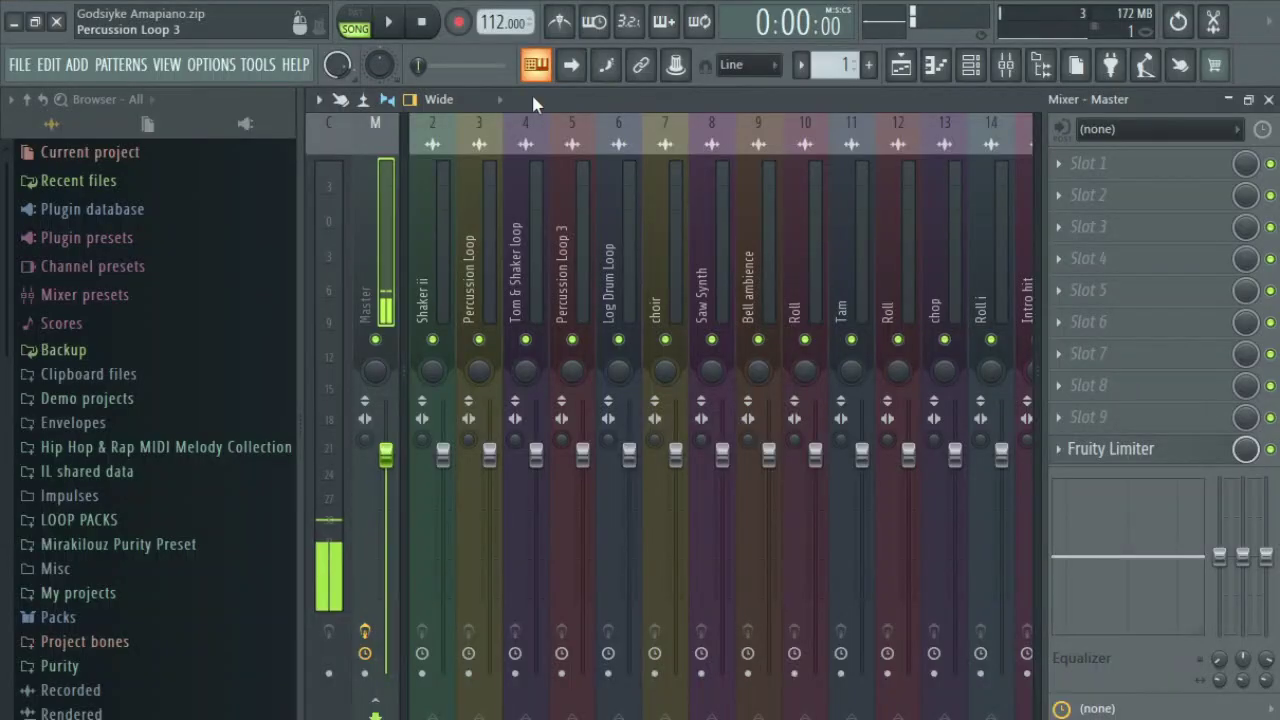
# - Drag all 17 stem WAVs from the Amapiano folder into the new project's playlist
pyautogui.click(15, 22)
pyautogui.moveTo(678, 684); pyautogui.dragTo(224, 218)
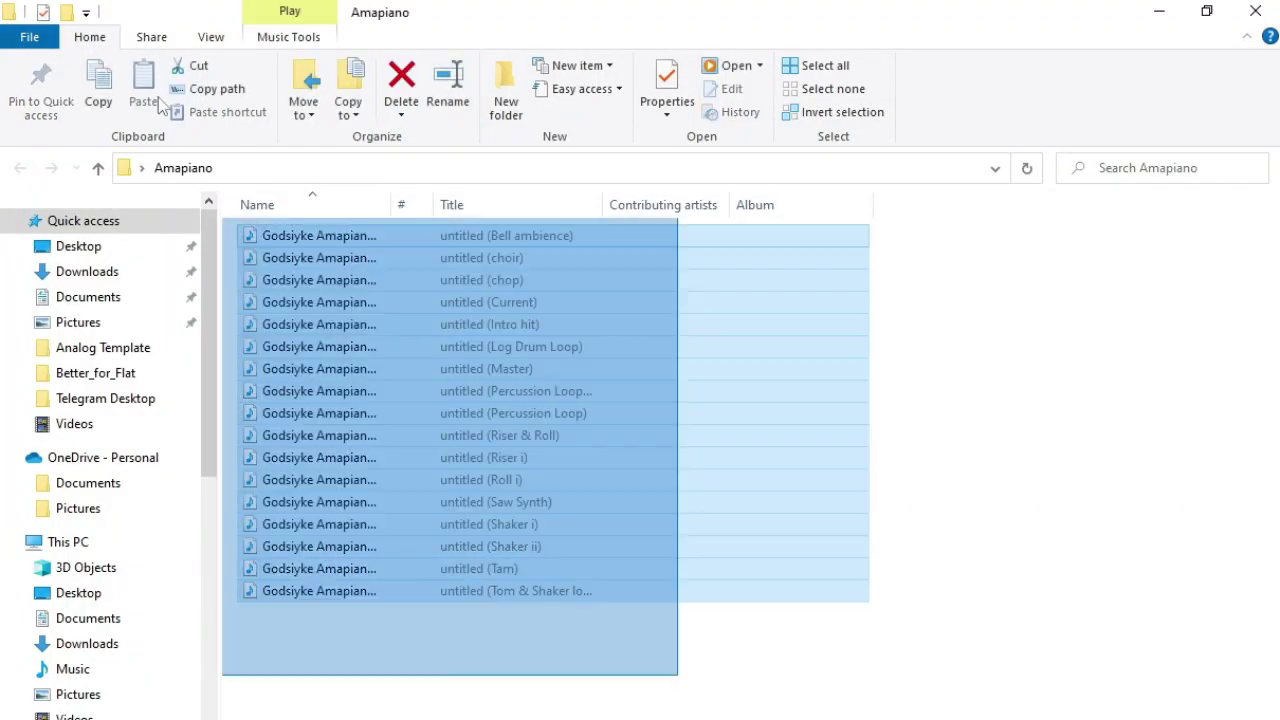
pyautogui.moveTo(700, 302); pyautogui.dragTo(1255, 340)
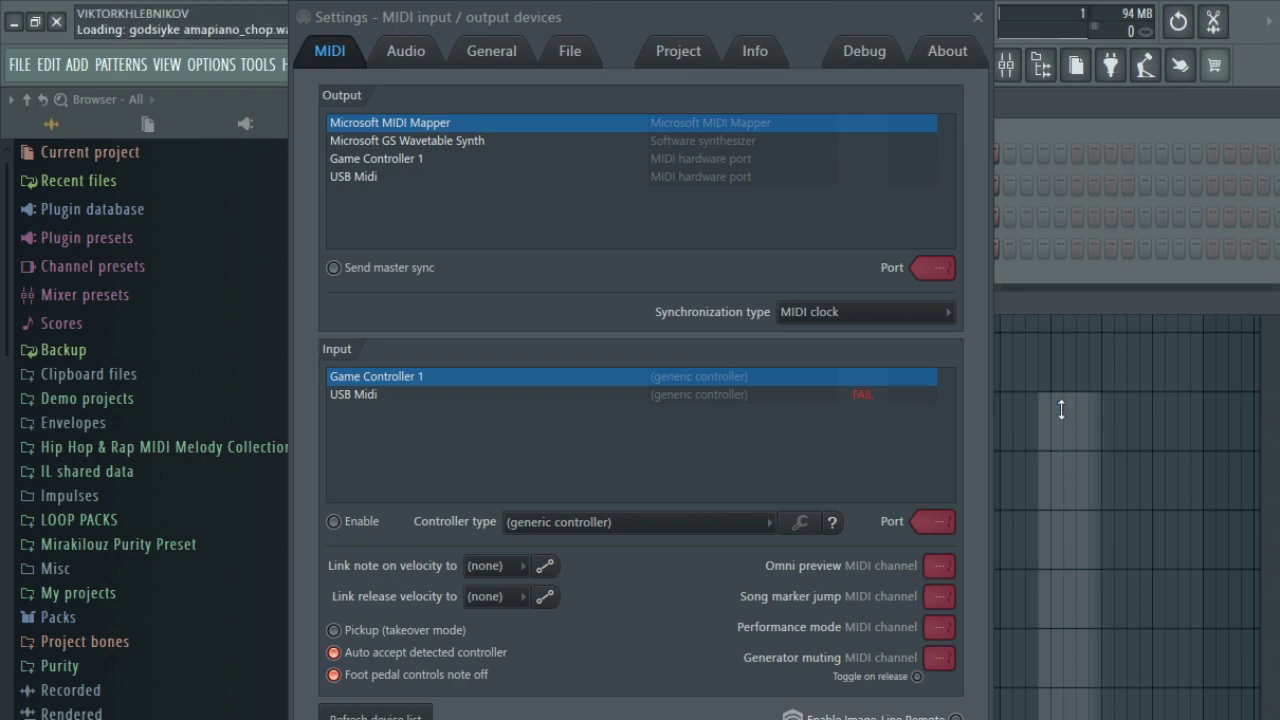
pyautogui.click(977, 17)
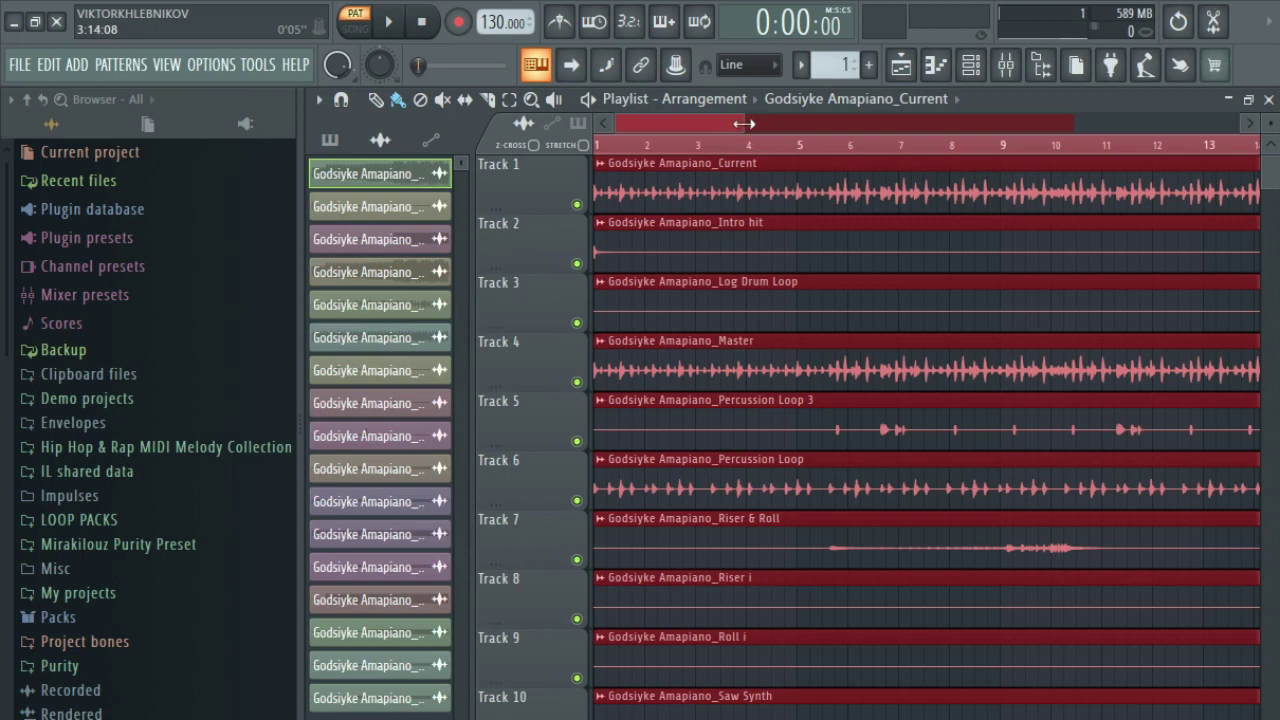
# - Delete the Current clip on Track 1 and the Master clip on Track 4
pyautogui.moveTo(744, 123); pyautogui.dragTo(1123, 106)
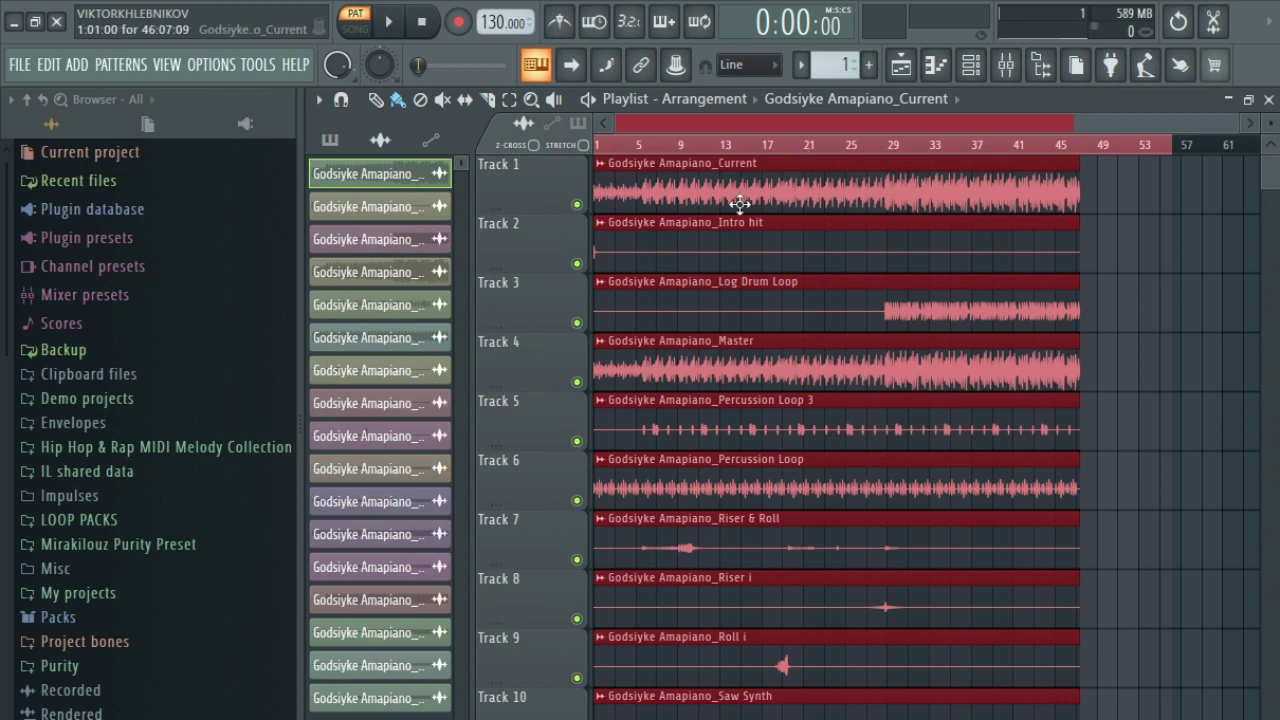
pyautogui.rightClick(577, 204)
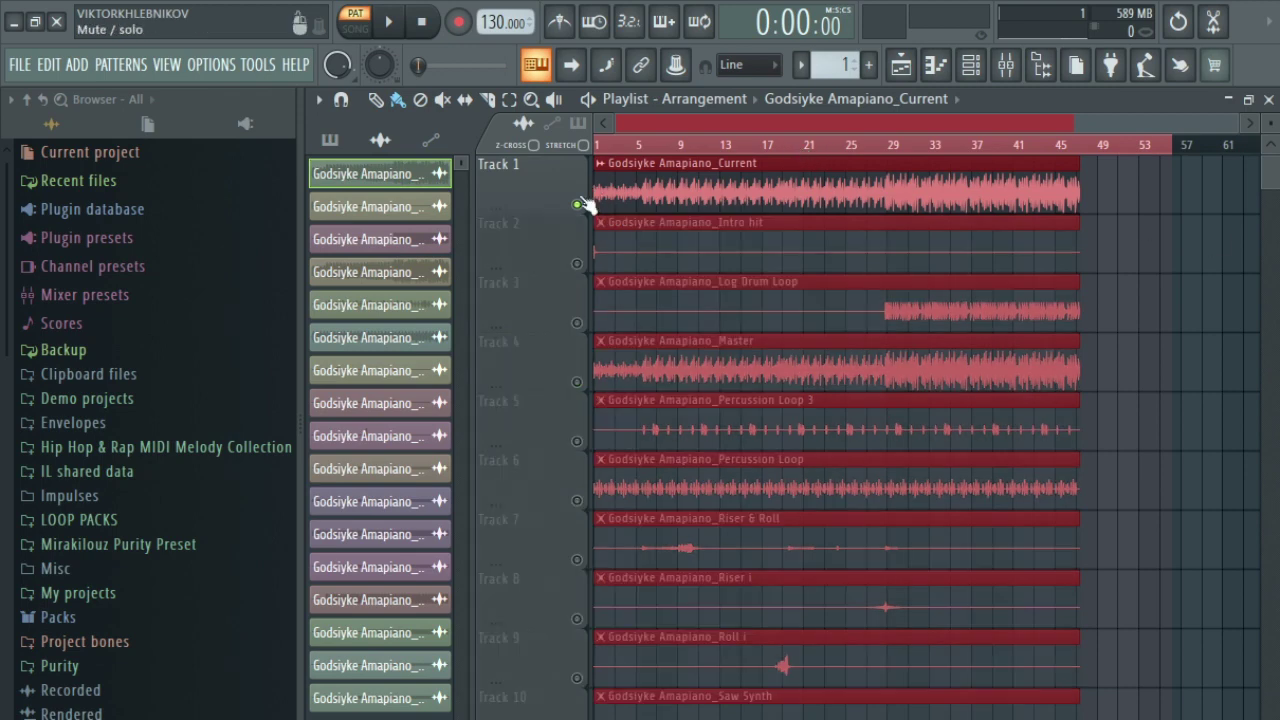
pyautogui.rightClick(694, 197)
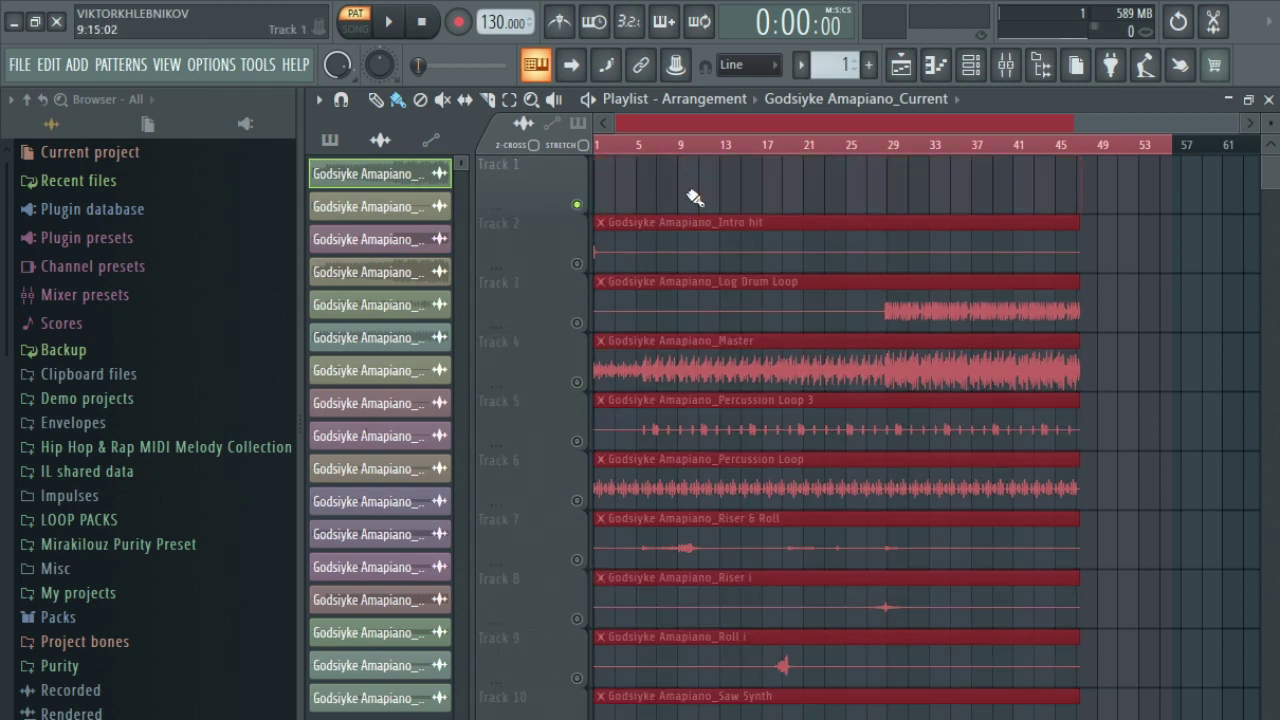
pyautogui.rightClick(684, 364)
pyautogui.click(577, 499)
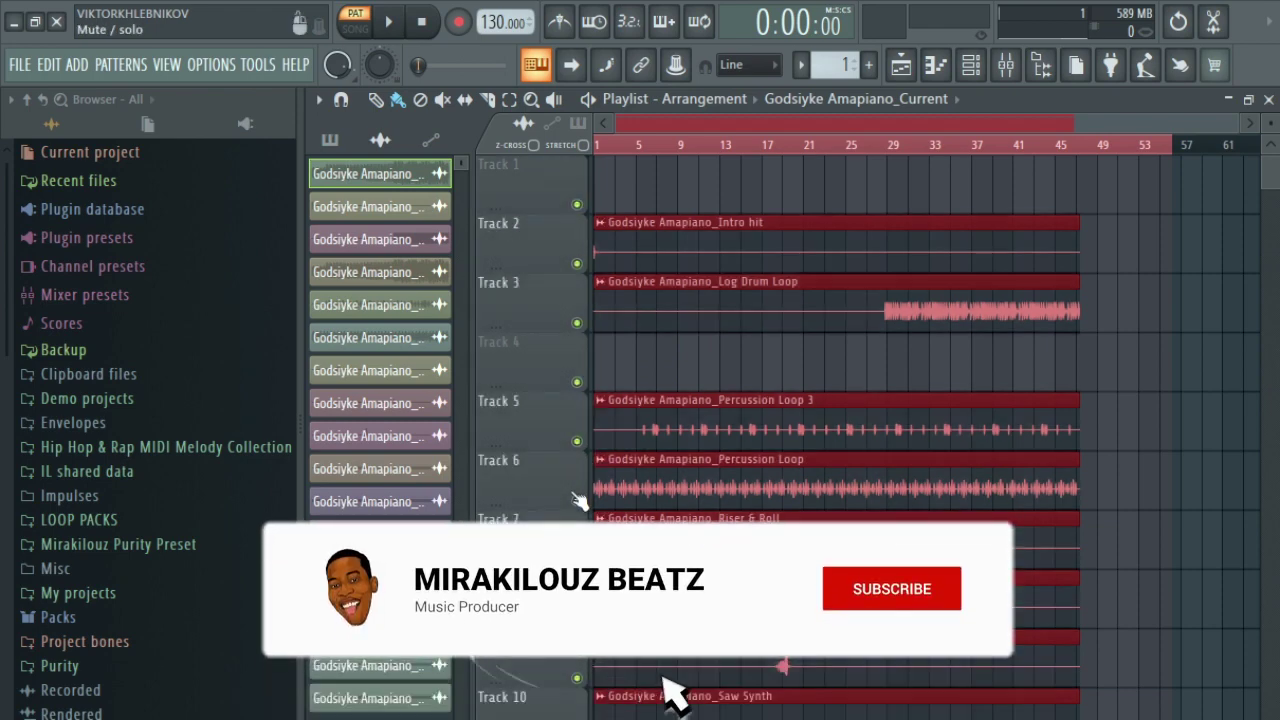
# - Play the remaining stems in Song mode, jumping to bars 17 and 33, then stop
pyautogui.click(352, 20)
pyautogui.press('space')
pyautogui.click(768, 150)
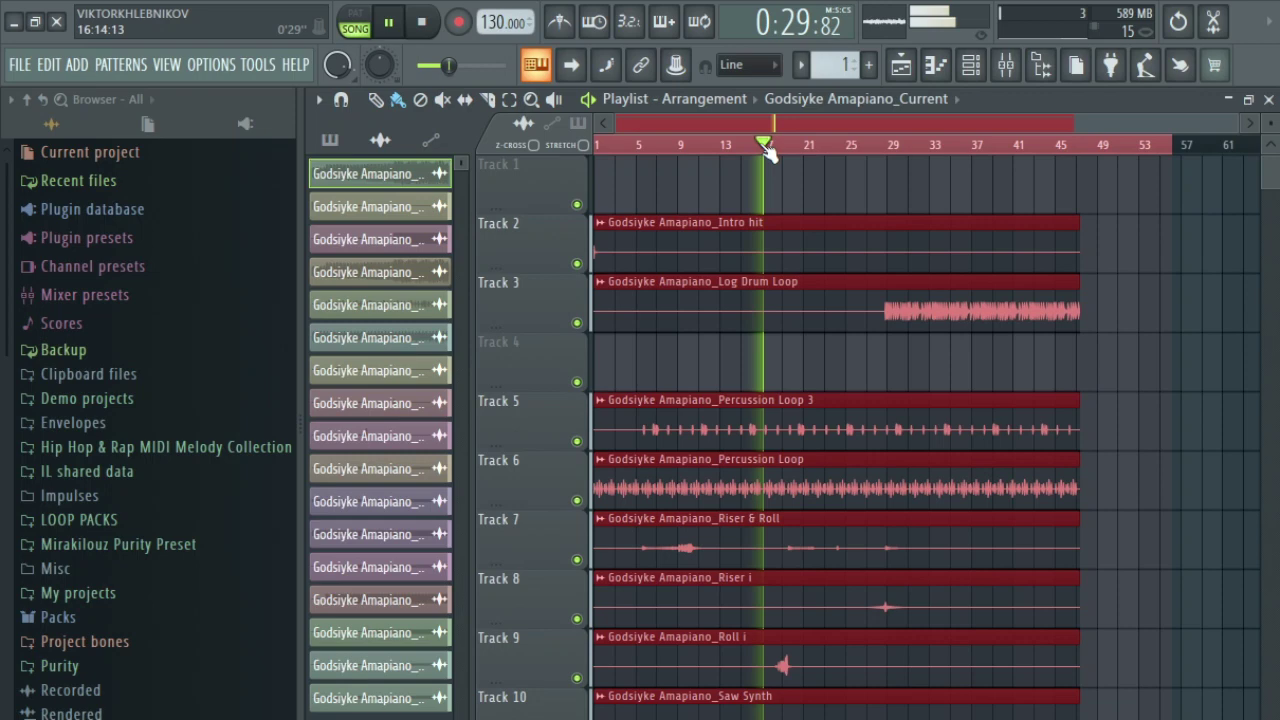
pyautogui.click(930, 148)
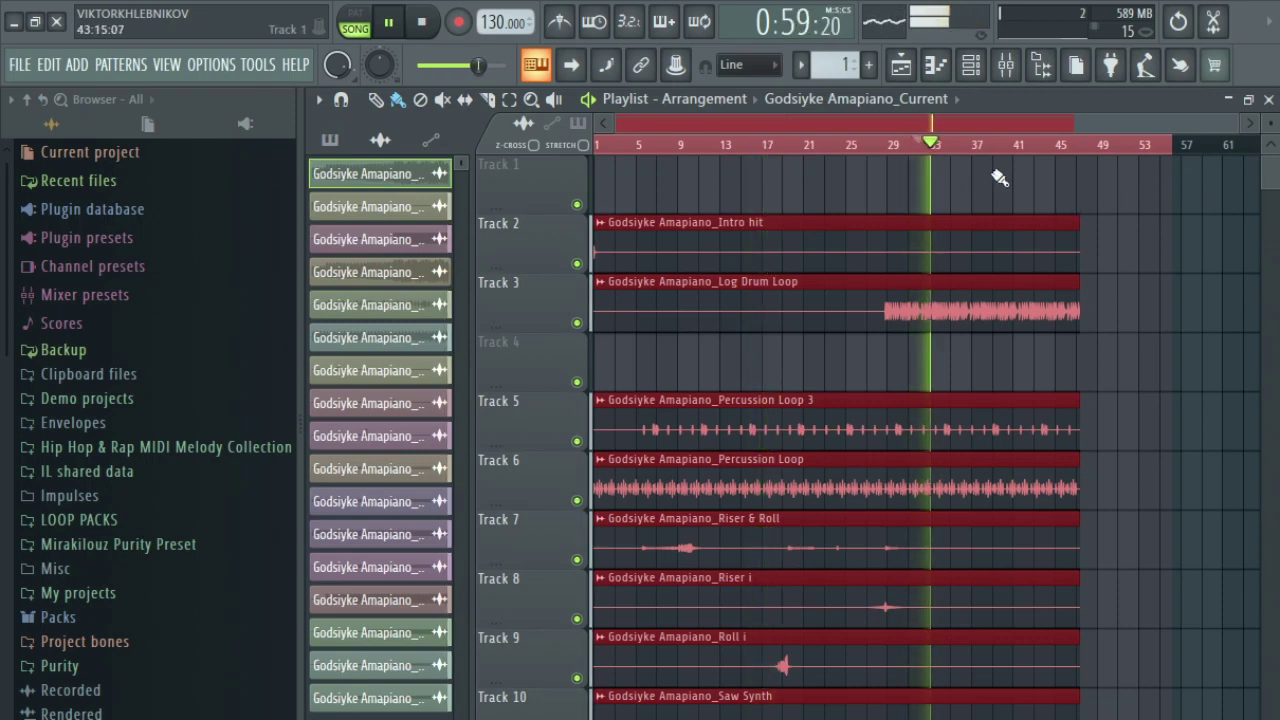
pyautogui.press('space')
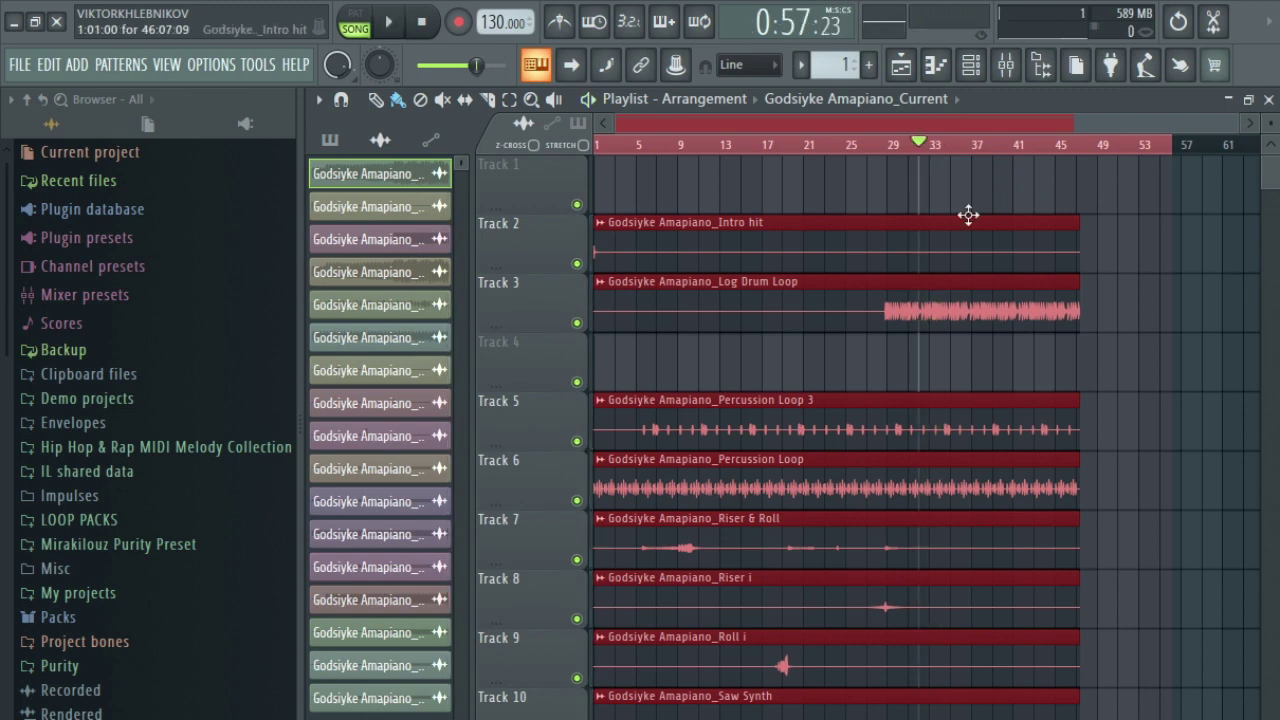
# - Raise the tempo from the 110 BPM preset to 112 BPM and rewind to bar 1
pyautogui.rightClick(498, 22)
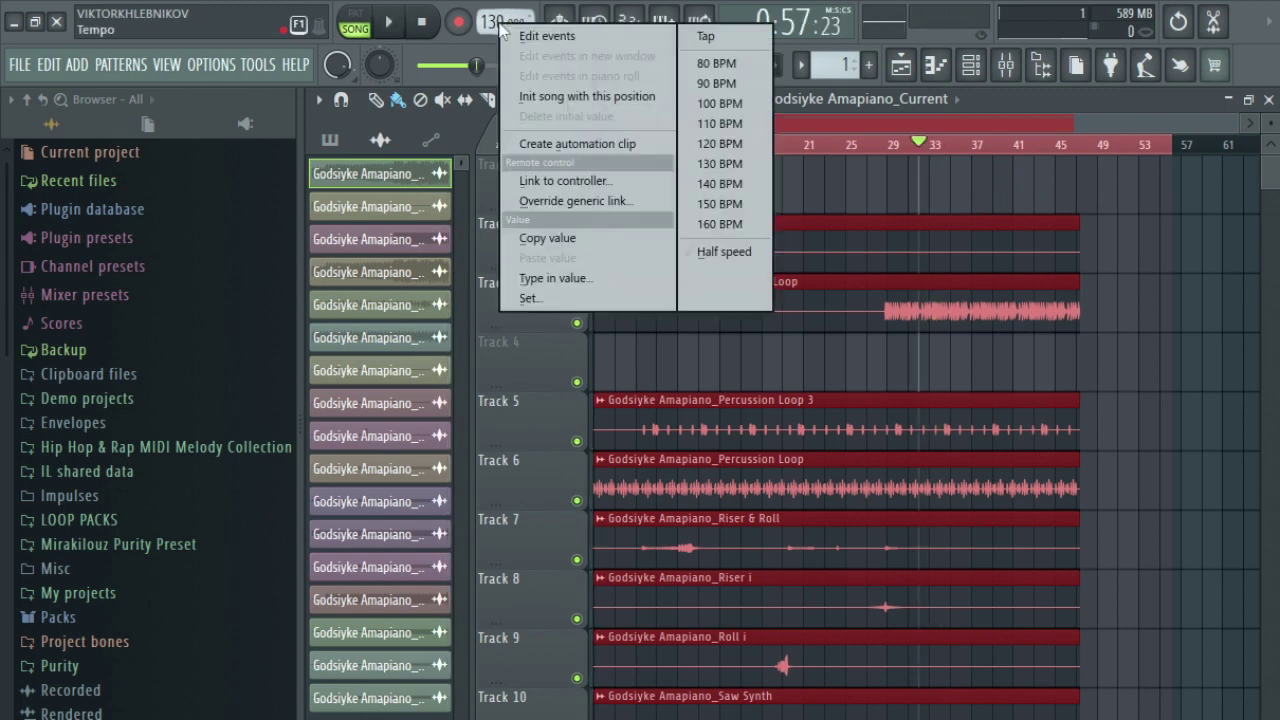
pyautogui.click(700, 124)
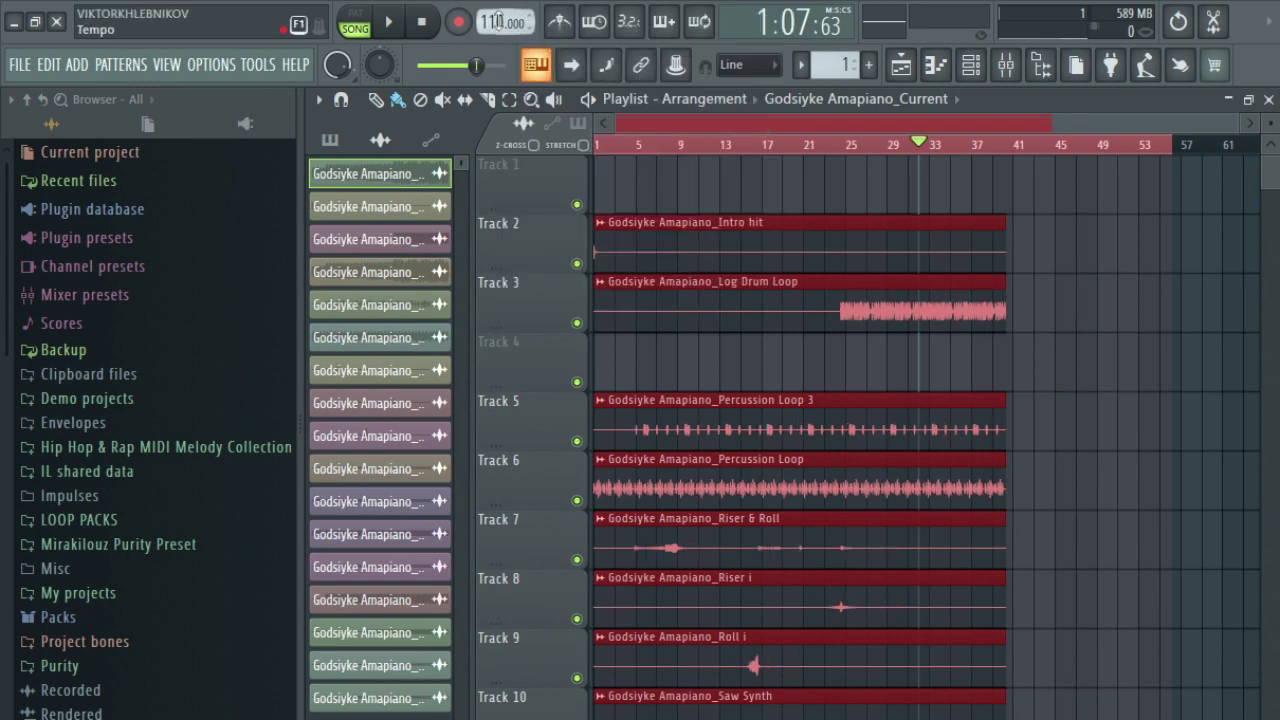
pyautogui.moveTo(498, 22); pyautogui.dragTo(498, 20)
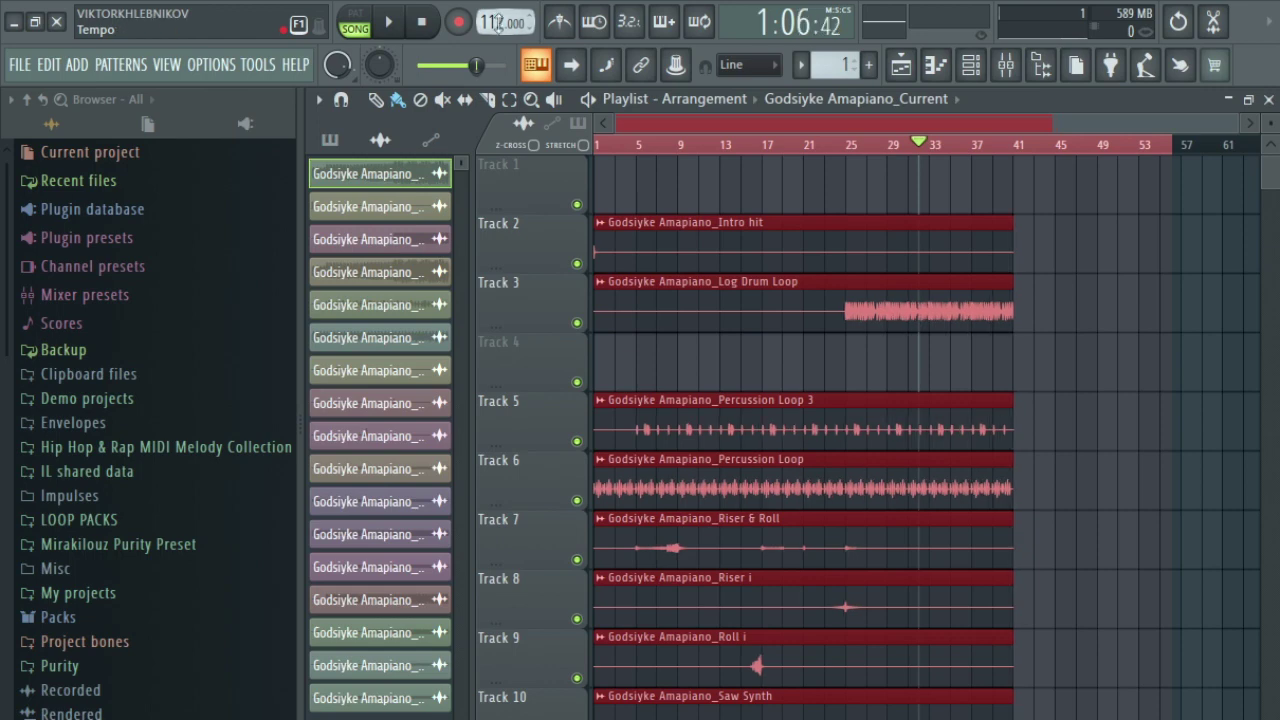
pyautogui.moveTo(720, 145); pyautogui.dragTo(525, 150)
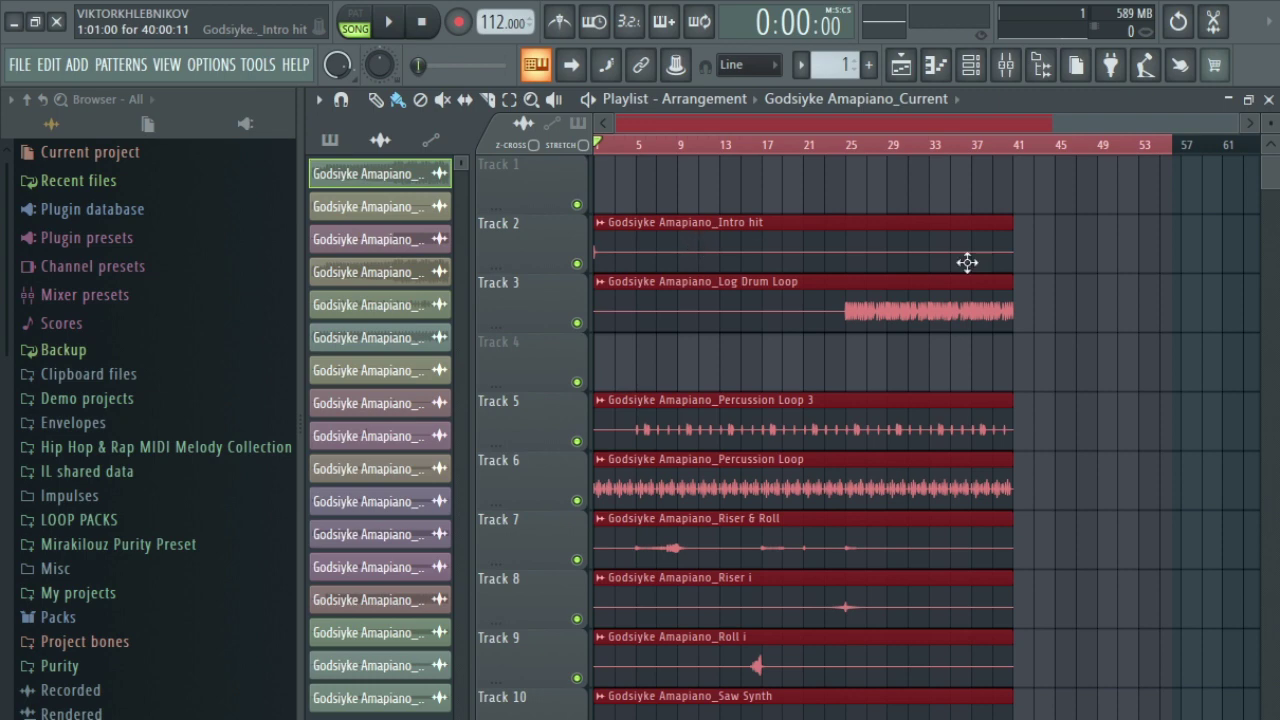
# - Switch to the Godsiyke Amapiano.zip FL Studio window and show its playlist
pyautogui.click(1278, 245)
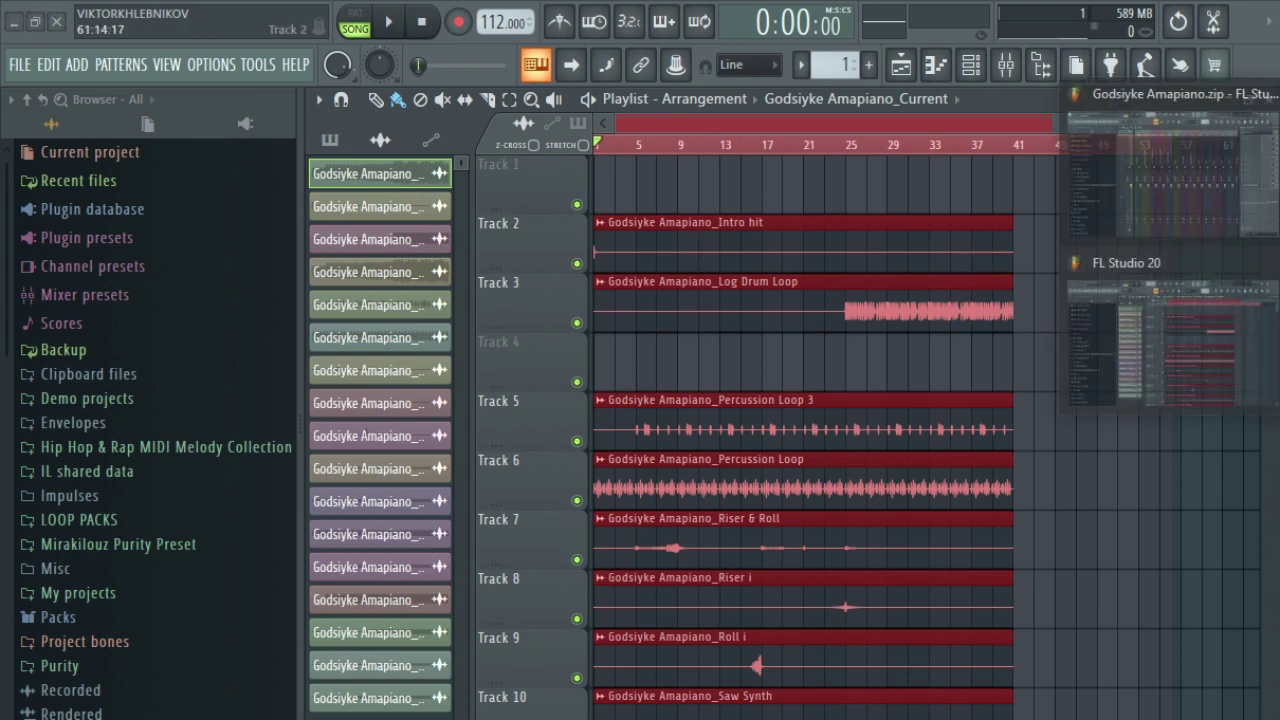
pyautogui.click(1155, 190)
pyautogui.click(900, 65)
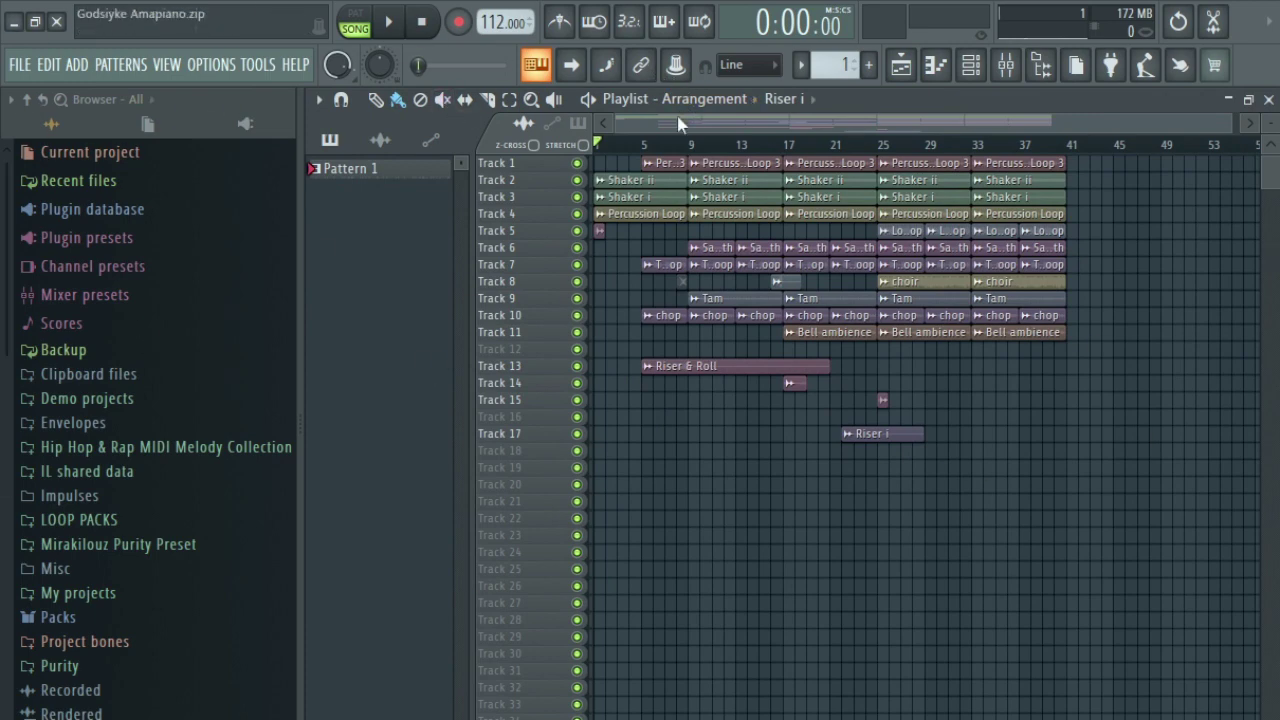
# - Start exporting the project as a zipped loop package from File > Export
pyautogui.click(20, 65)
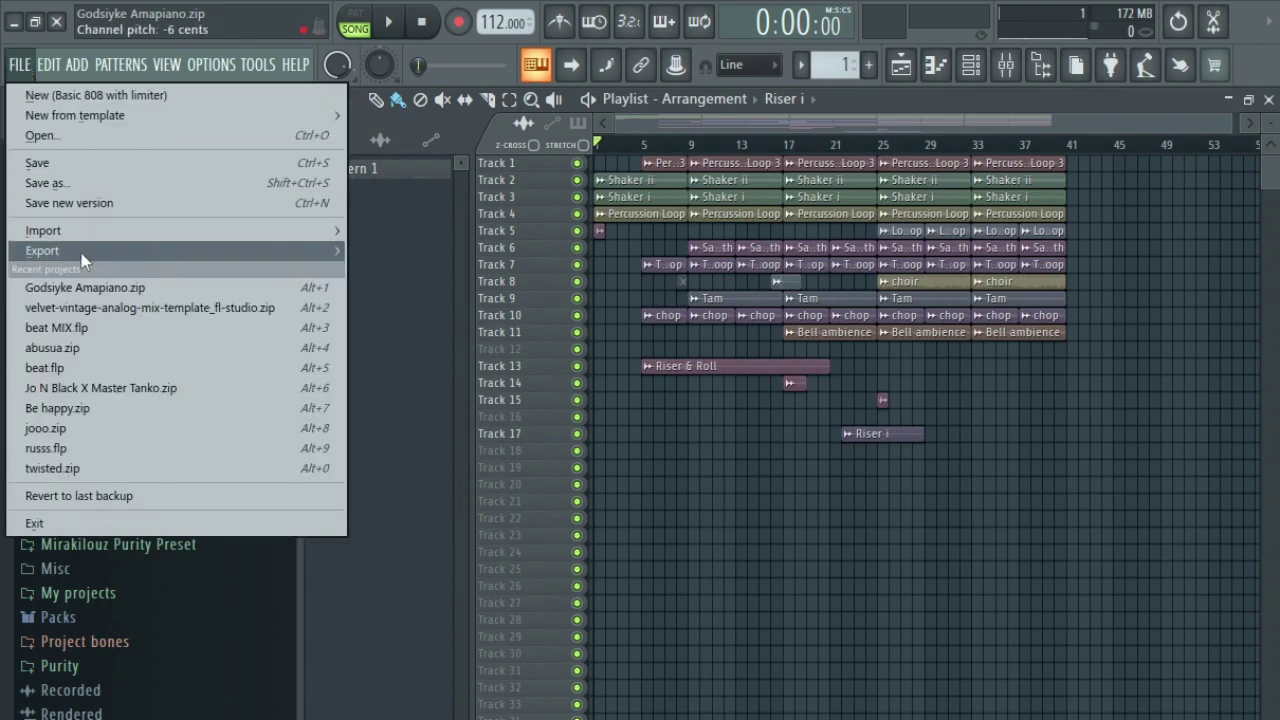
pyautogui.moveTo(82, 254)
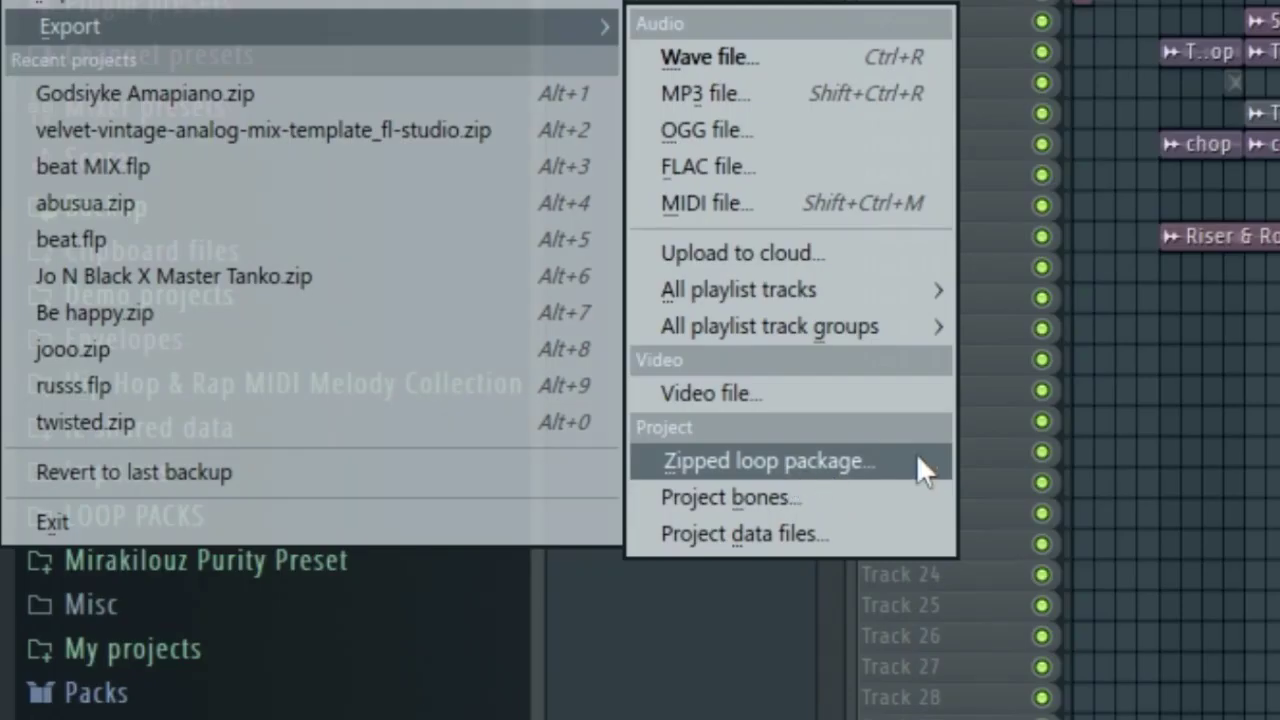
pyautogui.click(829, 458)
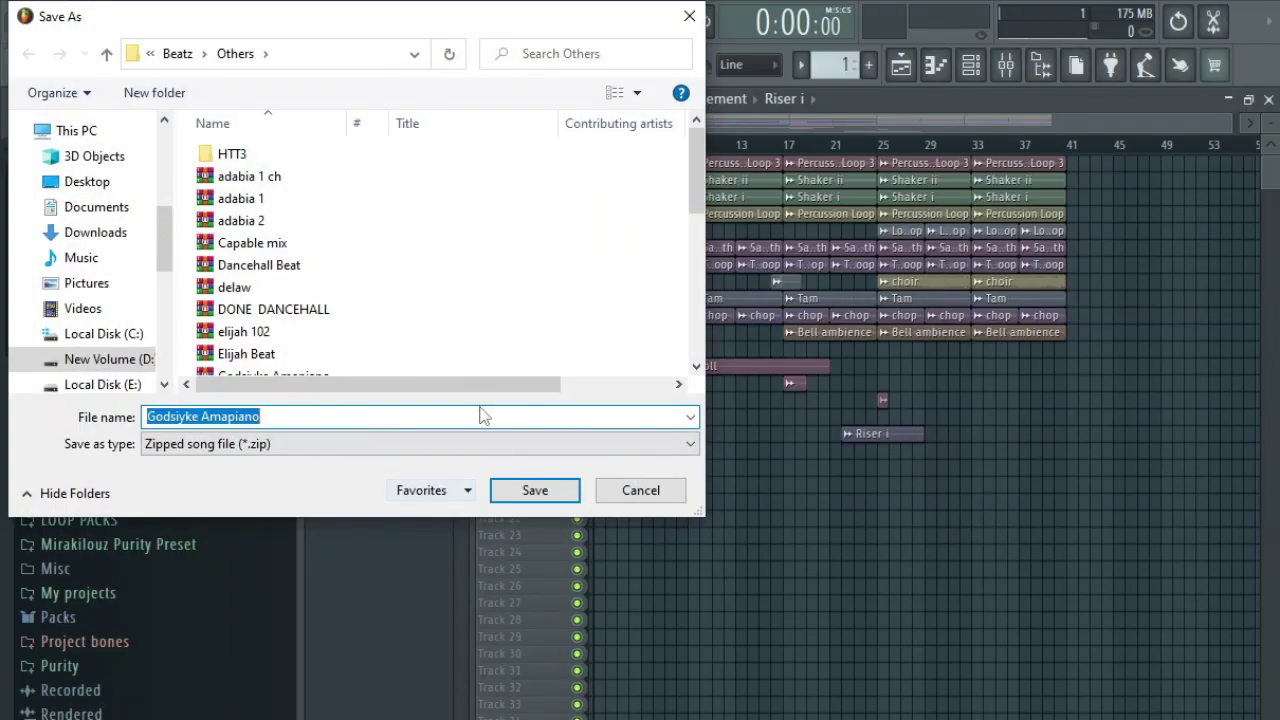
# - Save the Godsiyke Amapiano zipped loop package into the desktop Amapiano folder
pyautogui.click(134, 184)
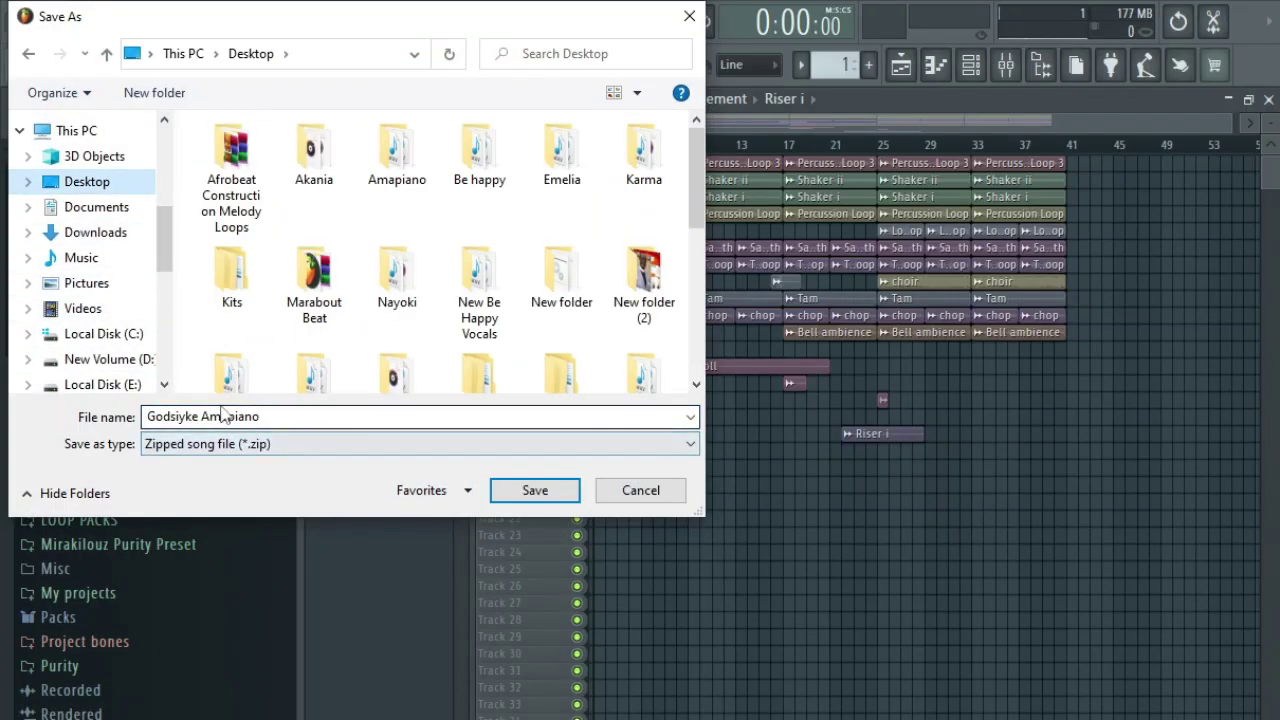
pyautogui.moveTo(201, 416); pyautogui.dragTo(120, 425)
pyautogui.press('BackSpace')
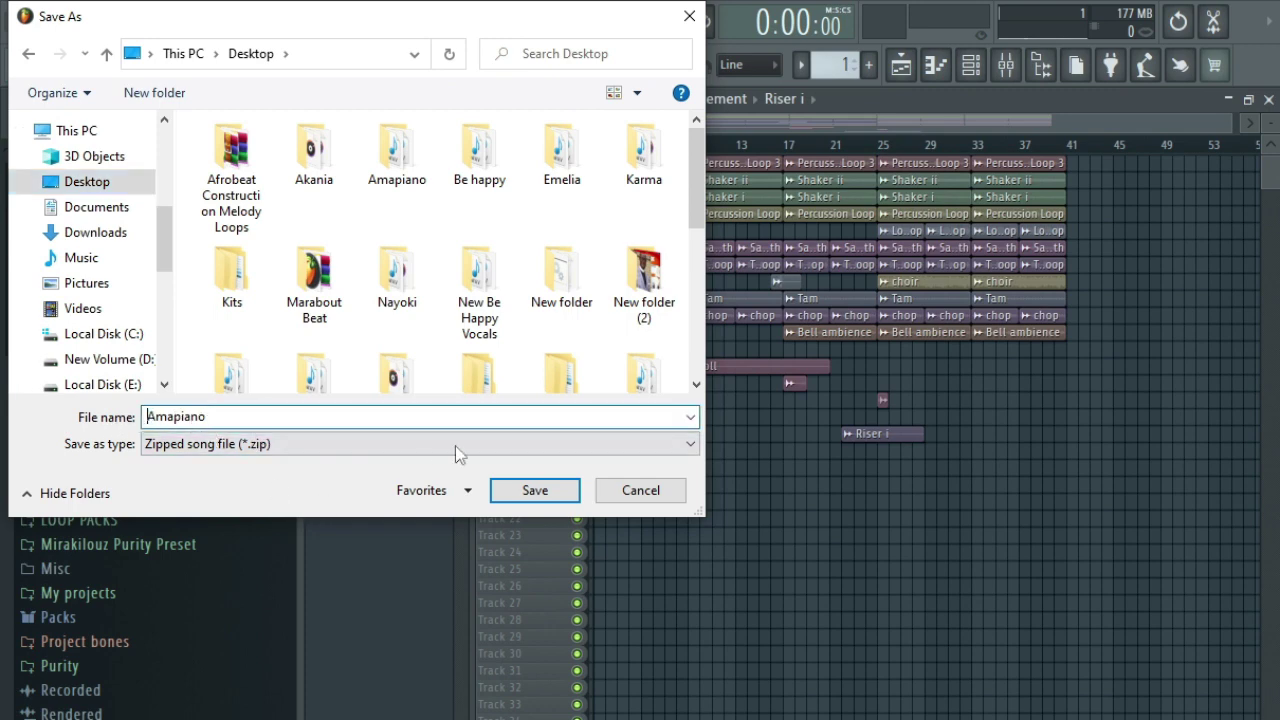
pyautogui.click(563, 491)
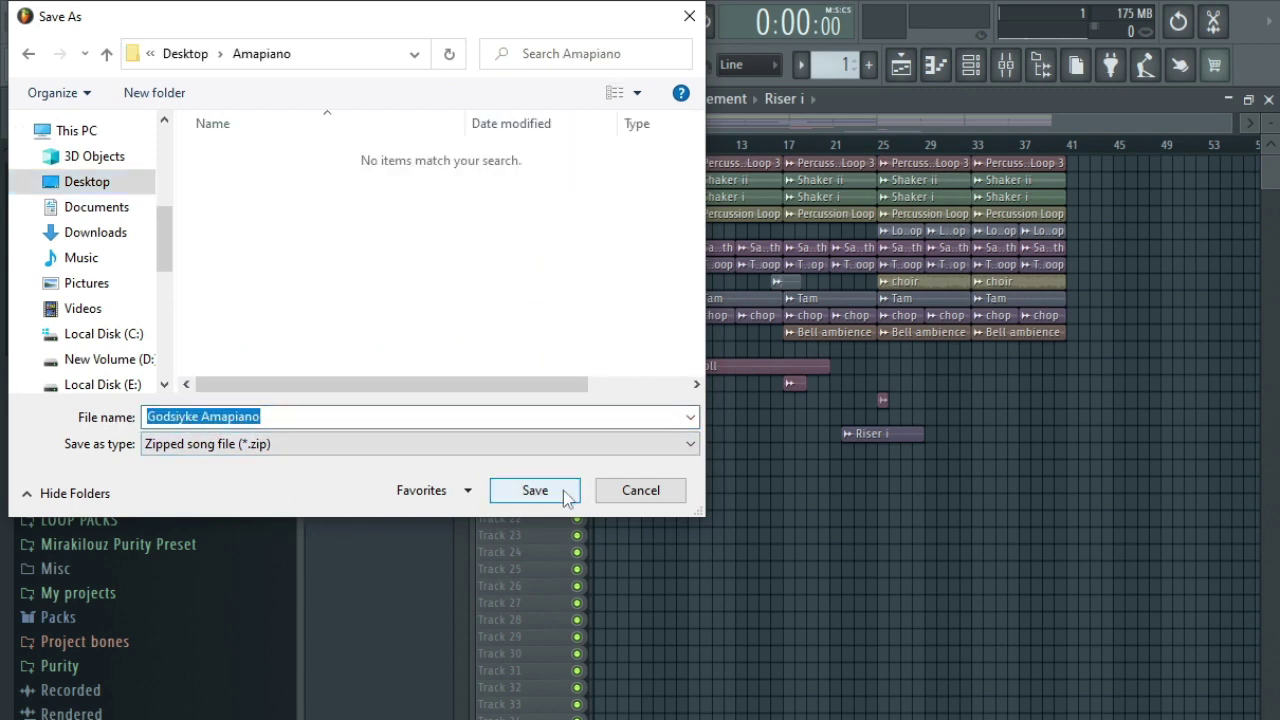
pyautogui.click(565, 492)
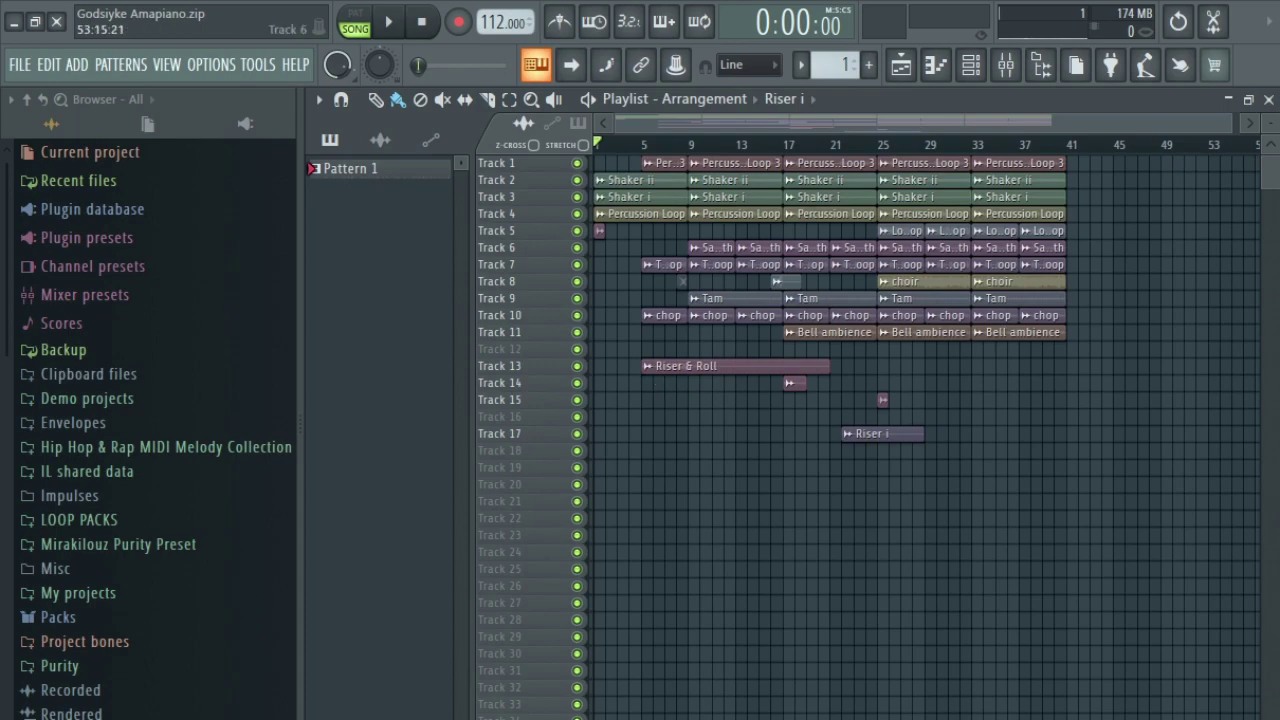
# - Drag the Godsiyke Amapiano zip from the desktop Amapiano folder into FL Studio, answering No
pyautogui.press('super+d')
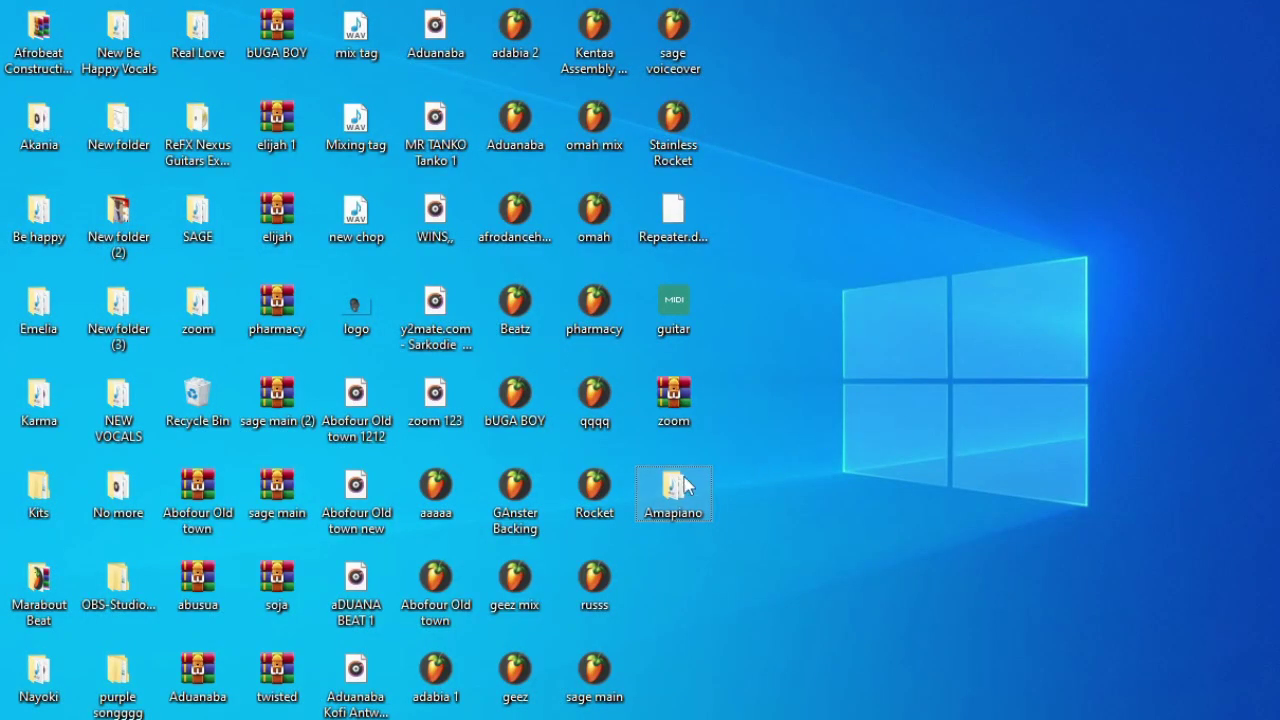
pyautogui.doubleClick(696, 510)
pyautogui.click(433, 300)
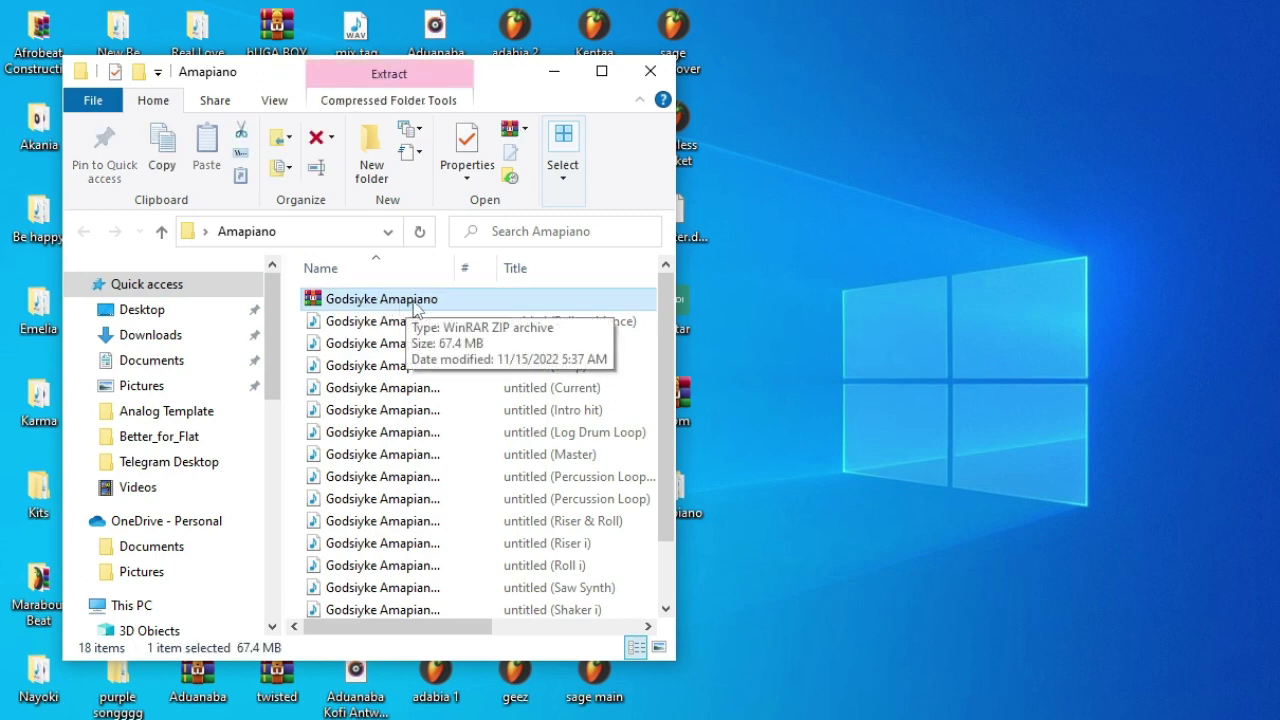
pyautogui.moveTo(427, 309); pyautogui.dragTo(783, 311)
pyautogui.click(676, 448)
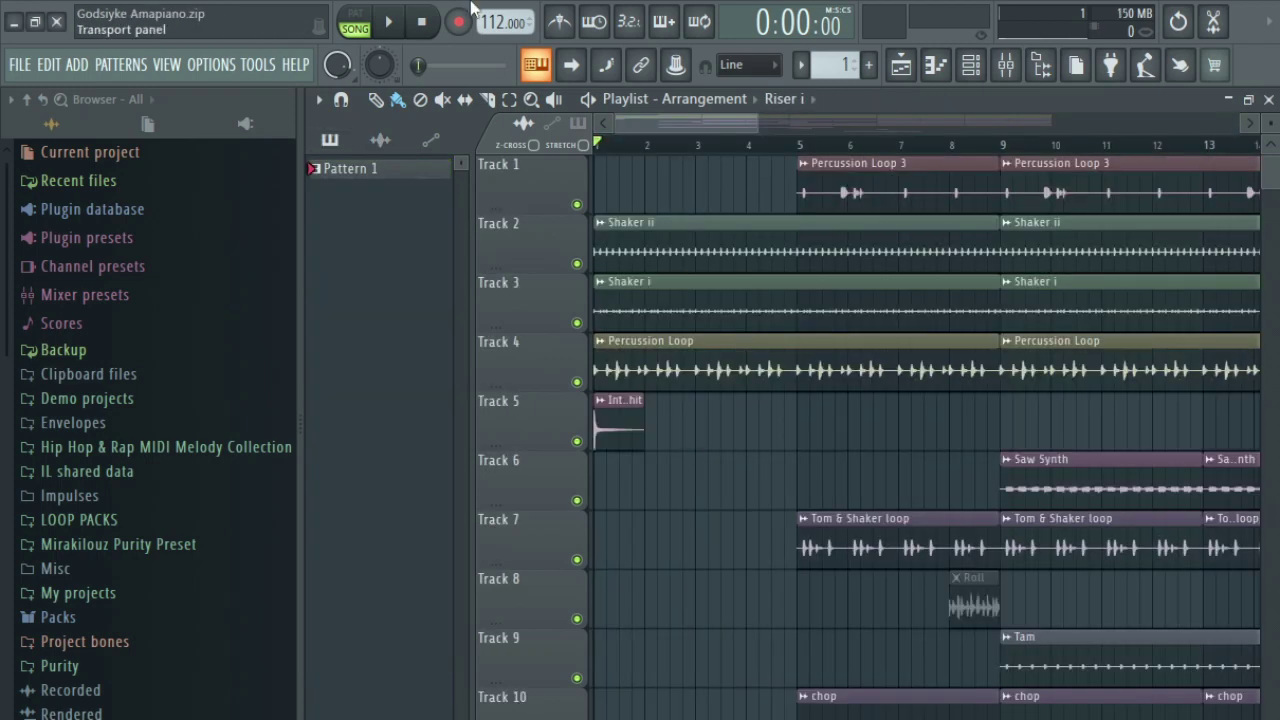
# - Zoom the playlist out, select the Track 4 Percussion Loop clip, and open File > Export
pyautogui.moveTo(758, 121); pyautogui.dragTo(1050, 121)
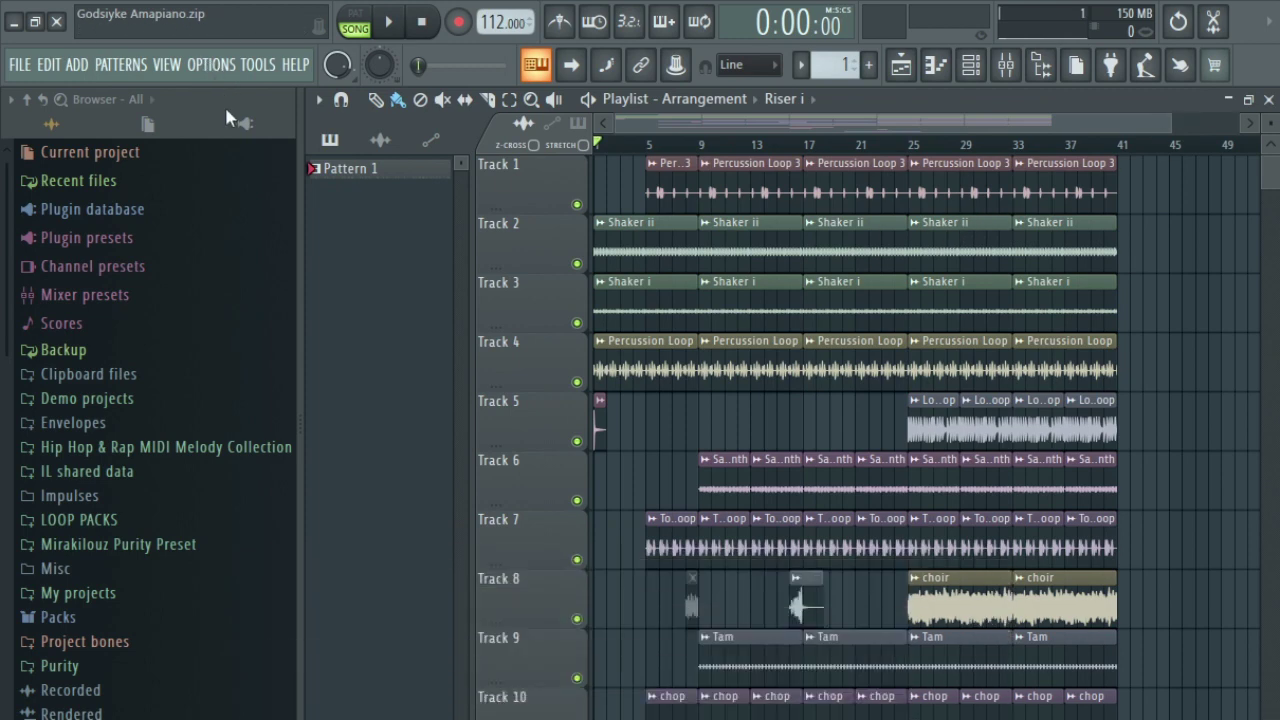
pyautogui.click(750, 341)
pyautogui.click(380, 139)
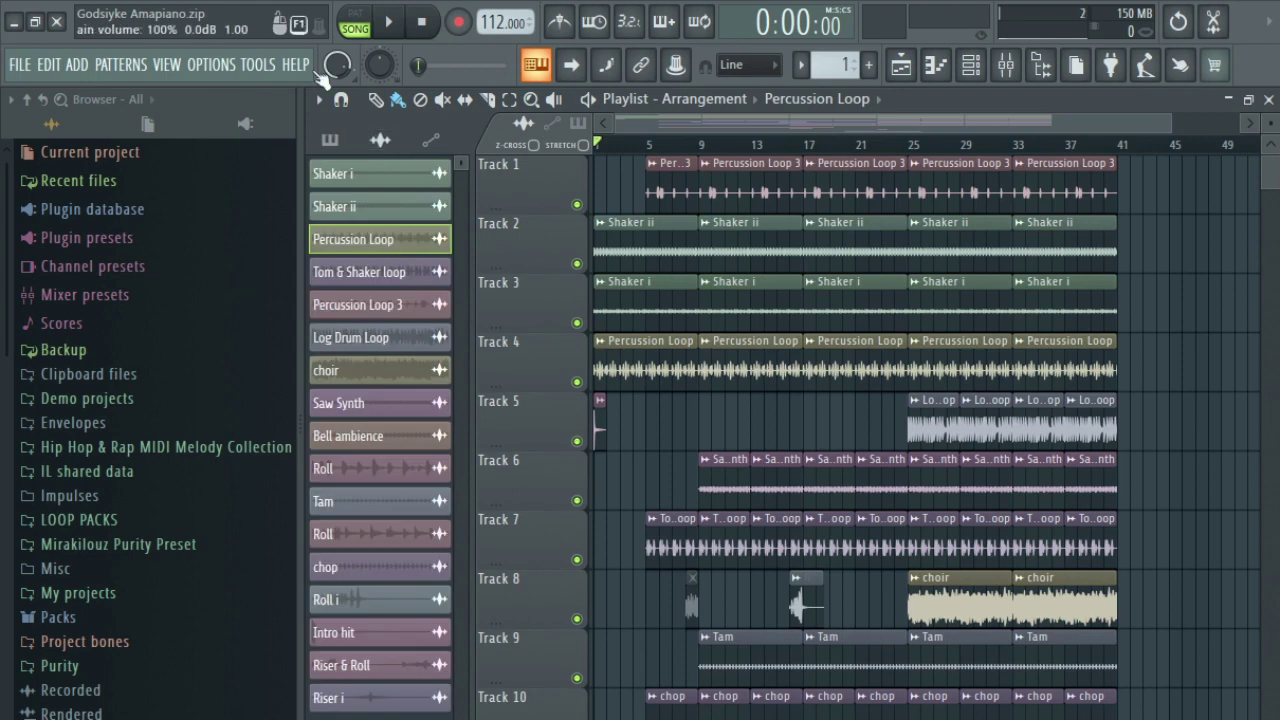
pyautogui.click(22, 66)
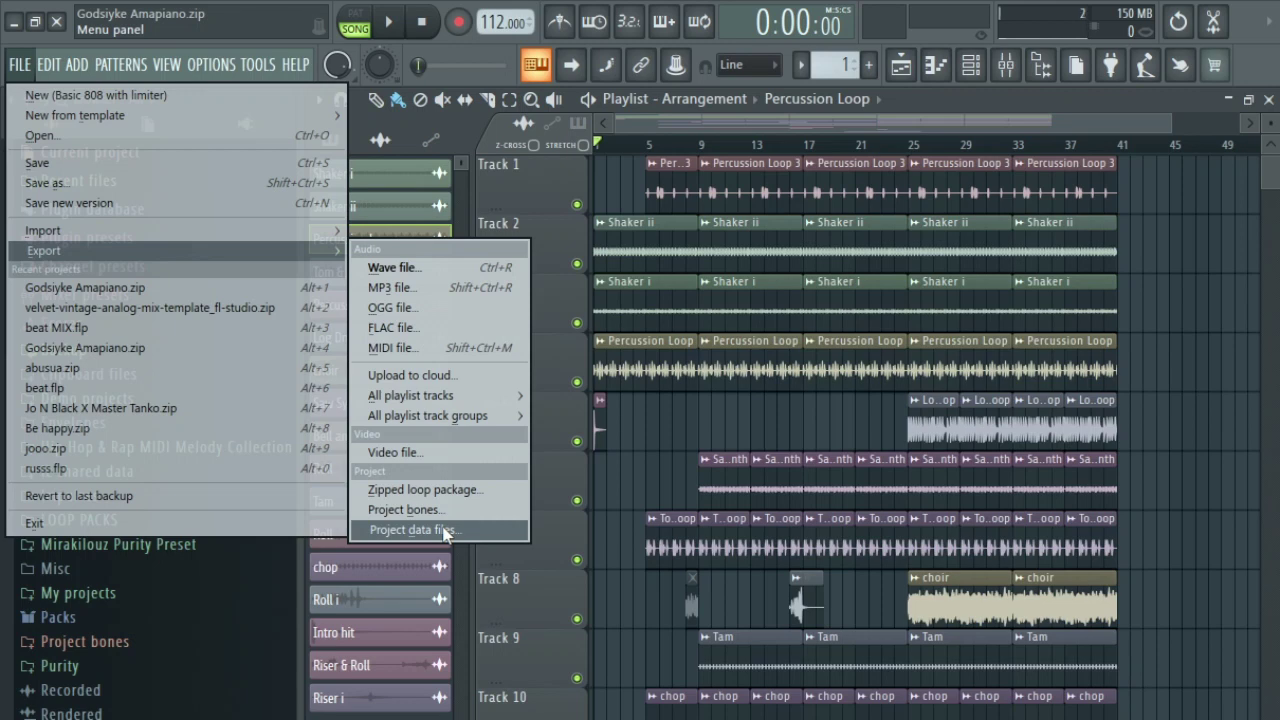
# - In the mixer, inspect the Shaker i/ii, Percussion Loop, choir, Roll and chop tracks
pyautogui.click(707, 390)
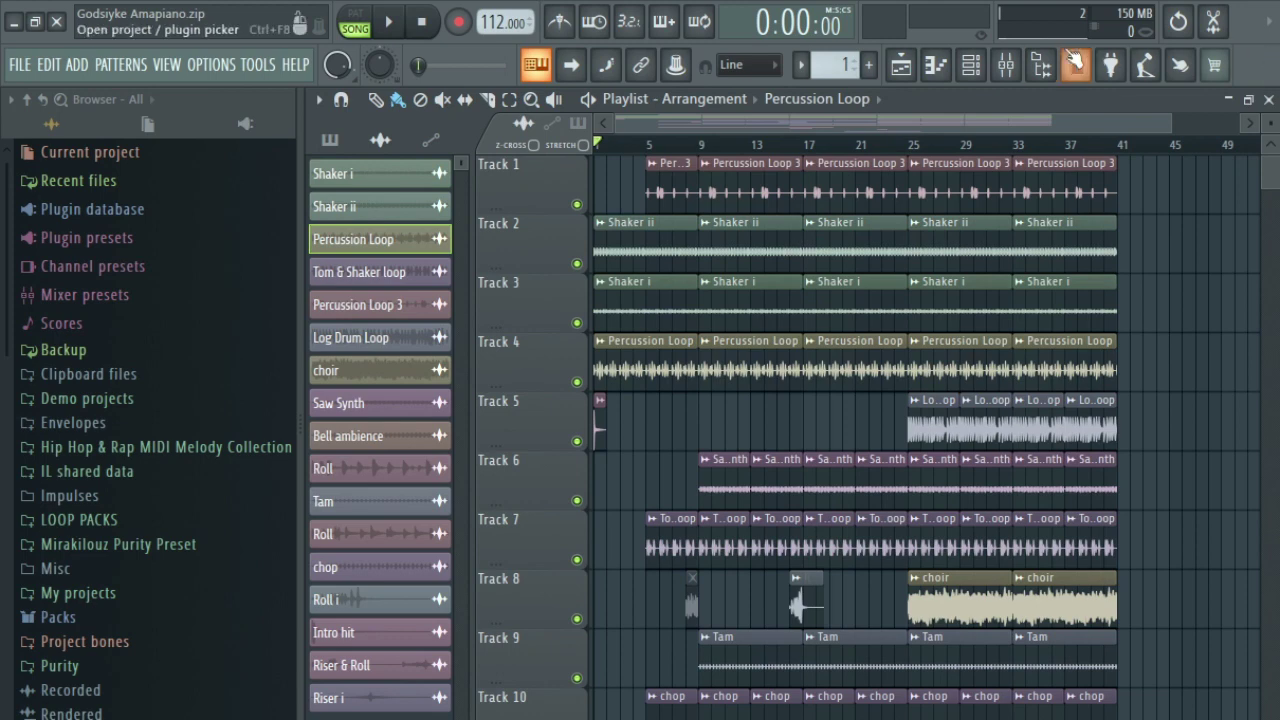
pyautogui.click(1005, 65)
pyautogui.click(858, 216)
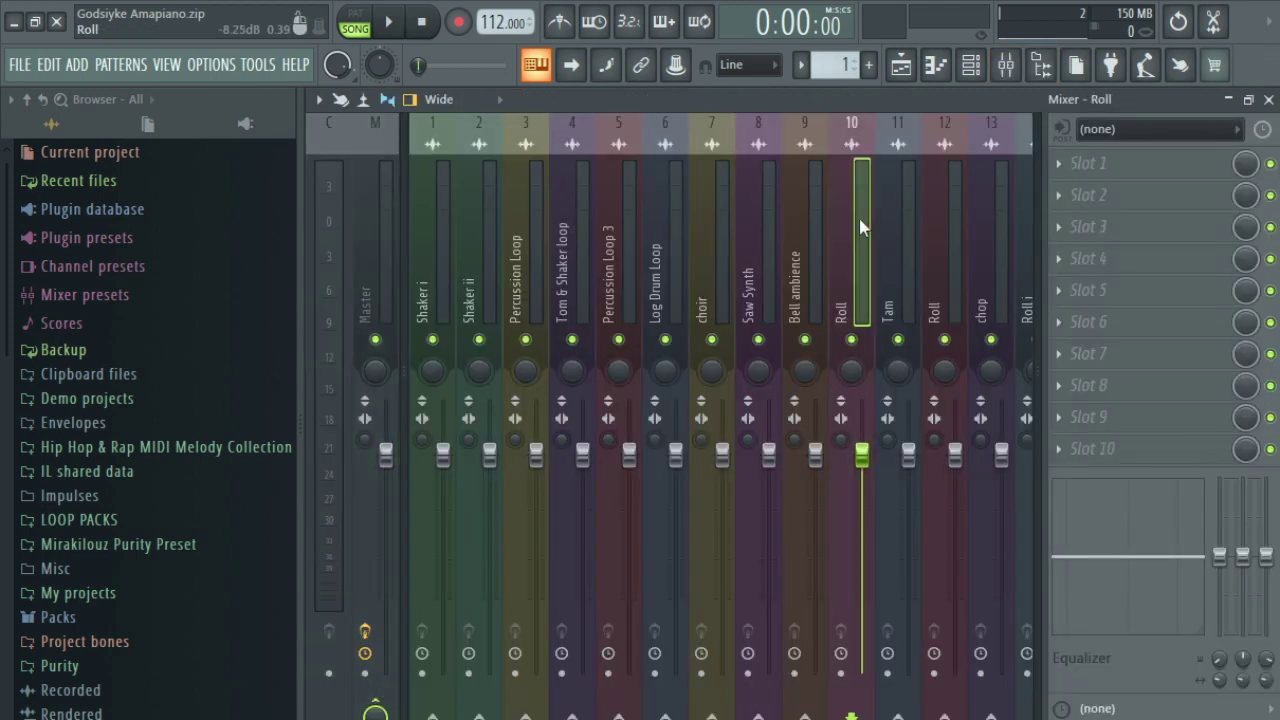
pyautogui.click(489, 210)
pyautogui.click(435, 210)
pyautogui.click(537, 220)
pyautogui.click(711, 220)
pyautogui.click(944, 216)
pyautogui.click(995, 215)
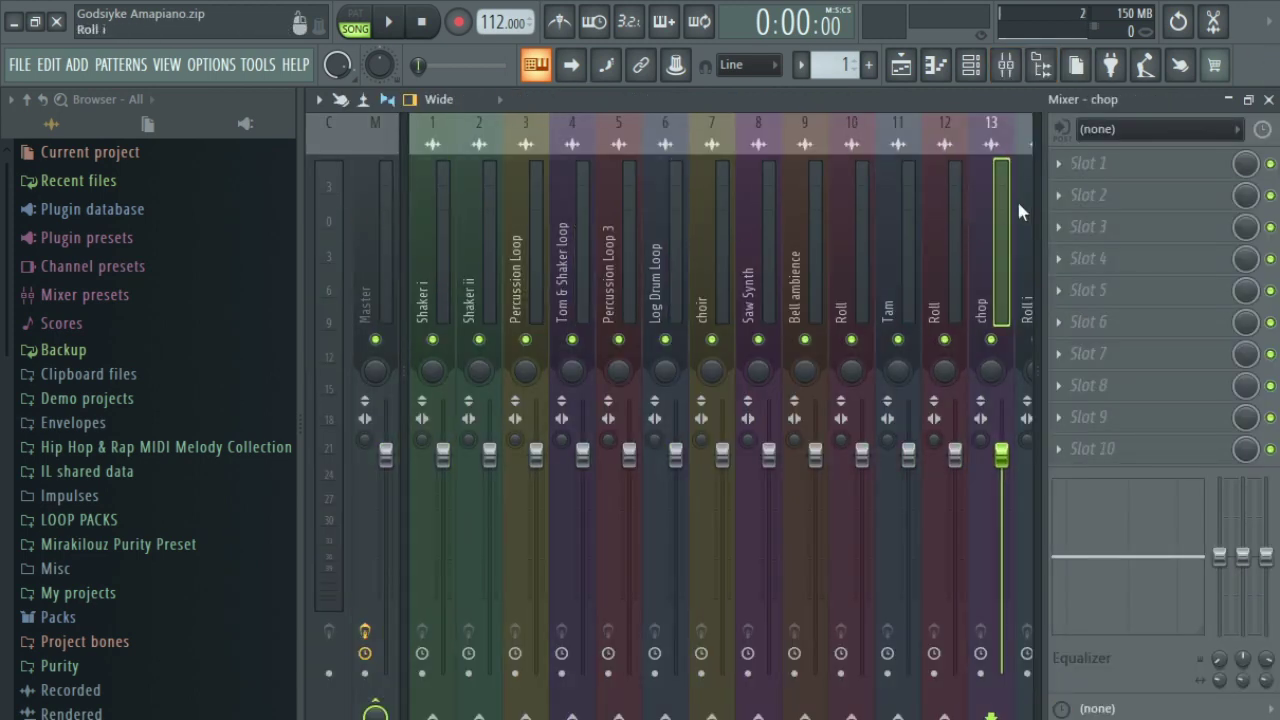
# - Collect the project data files into Desktop > New folder (4)
pyautogui.click(19, 64)
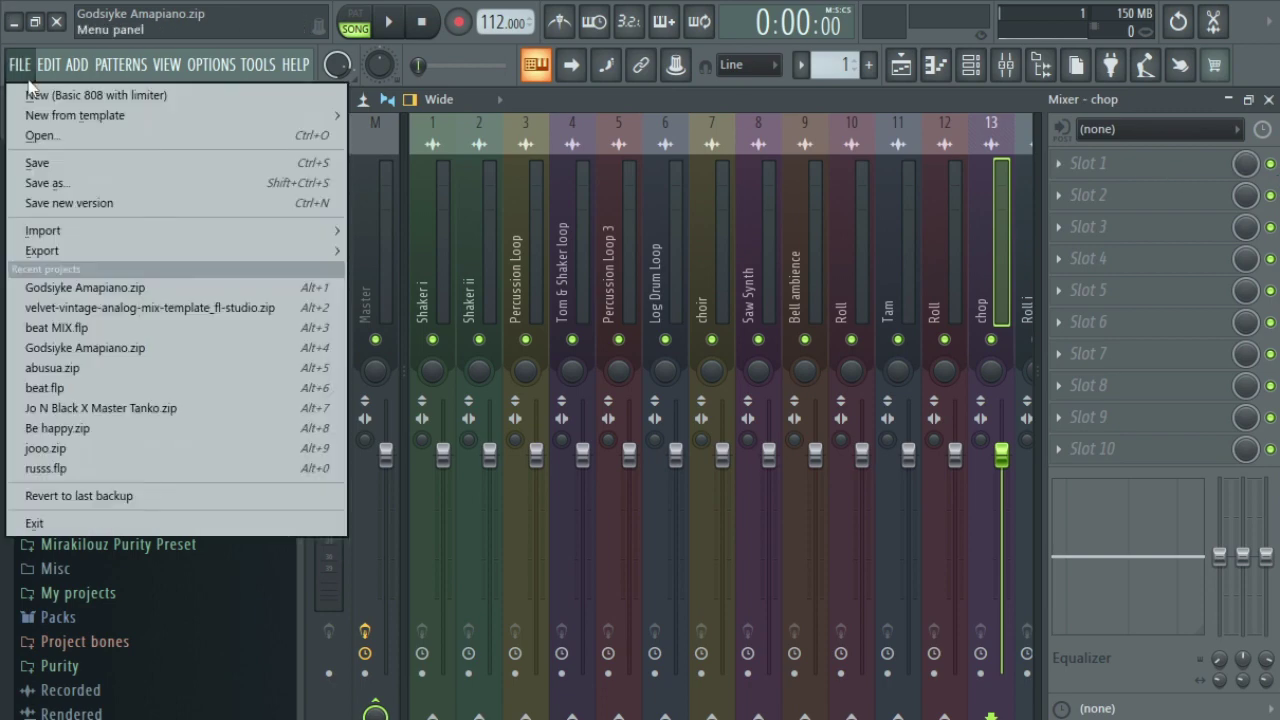
pyautogui.moveTo(51, 252)
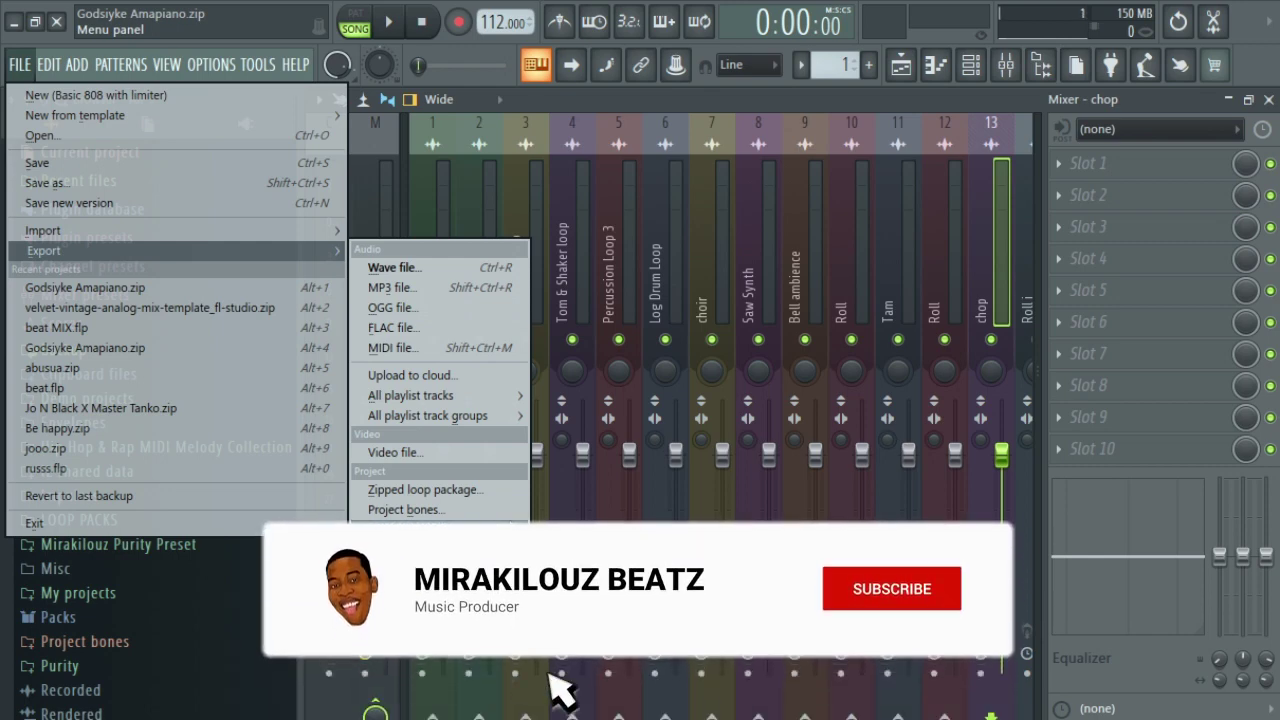
pyautogui.click(493, 524)
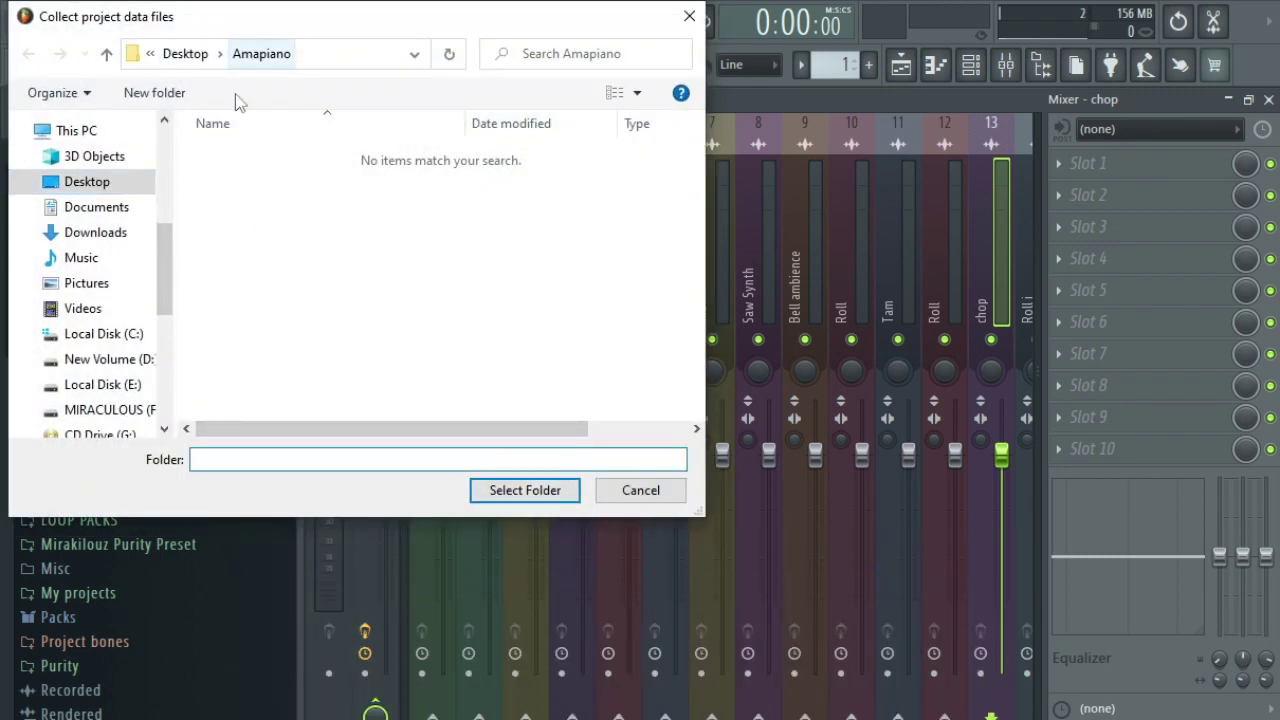
pyautogui.click(143, 184)
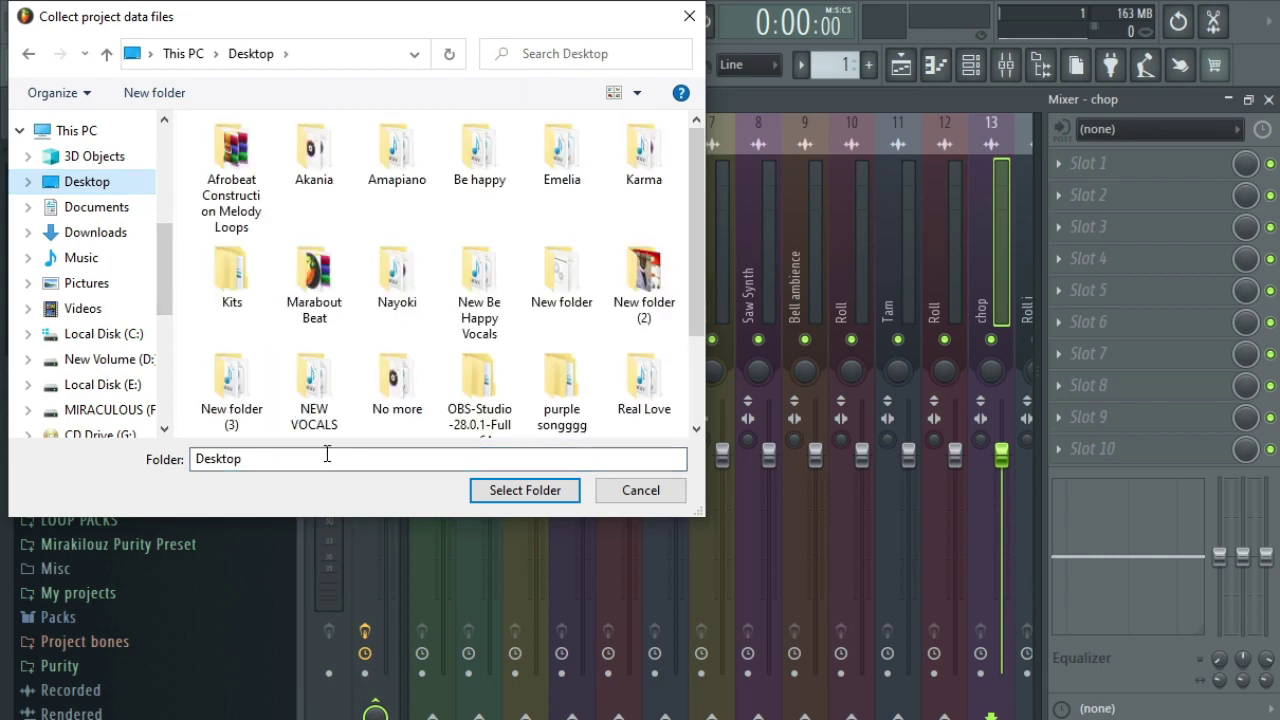
pyautogui.scroll(-2, 400, 420)
pyautogui.click(490, 398)
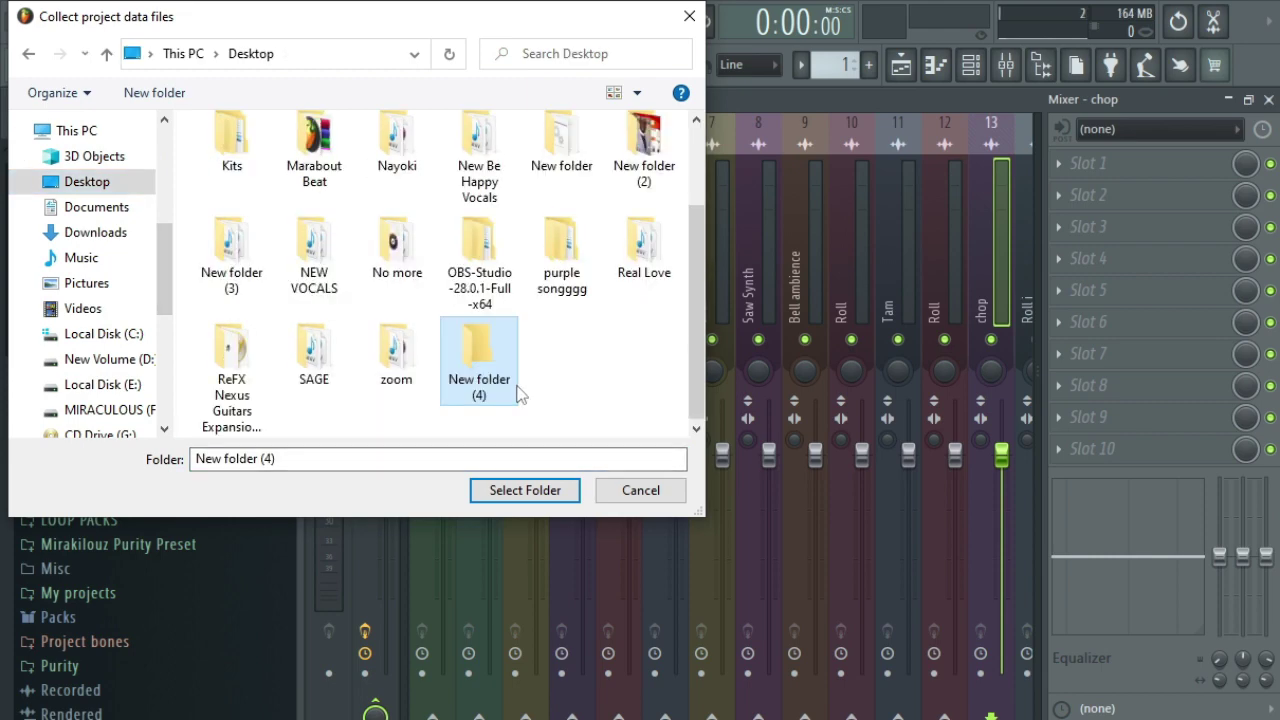
pyautogui.doubleClick(519, 395)
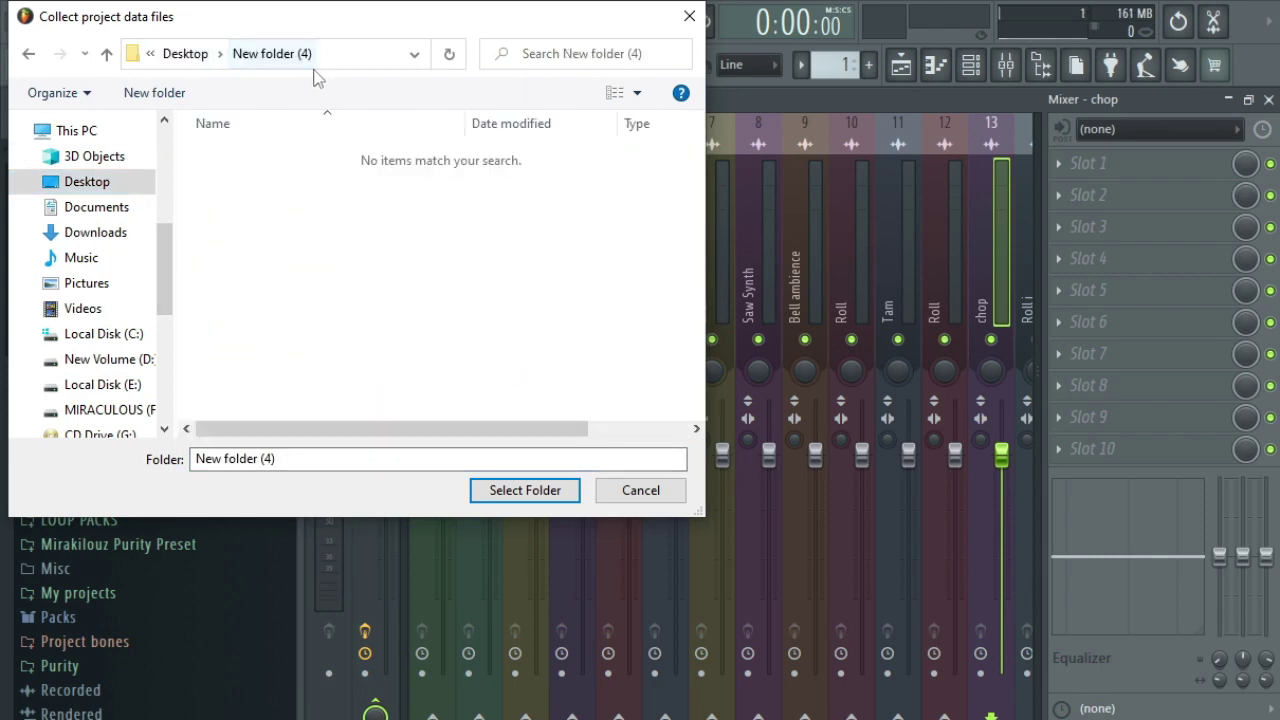
pyautogui.click(555, 491)
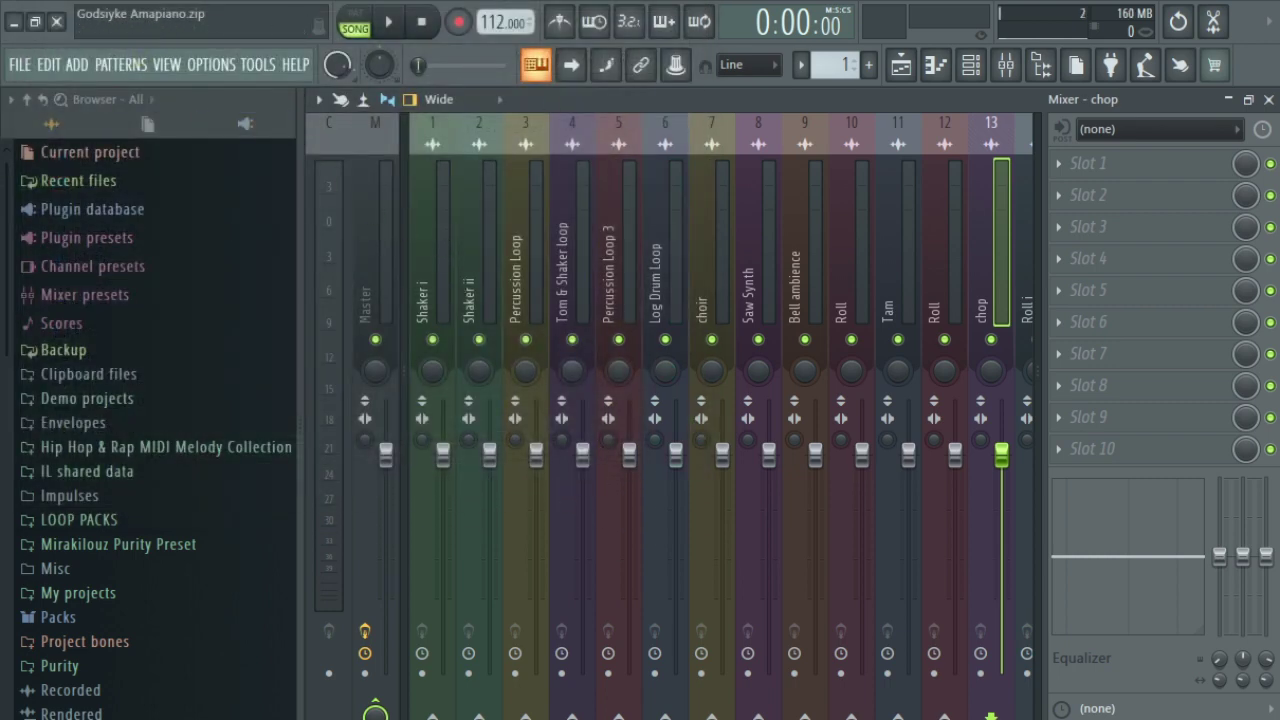
# - Open desktop New folder (4) in File Explorer and select the Basic 808 HiHat file
pyautogui.click(15, 20)
pyautogui.hotkey('alt', 'F4')
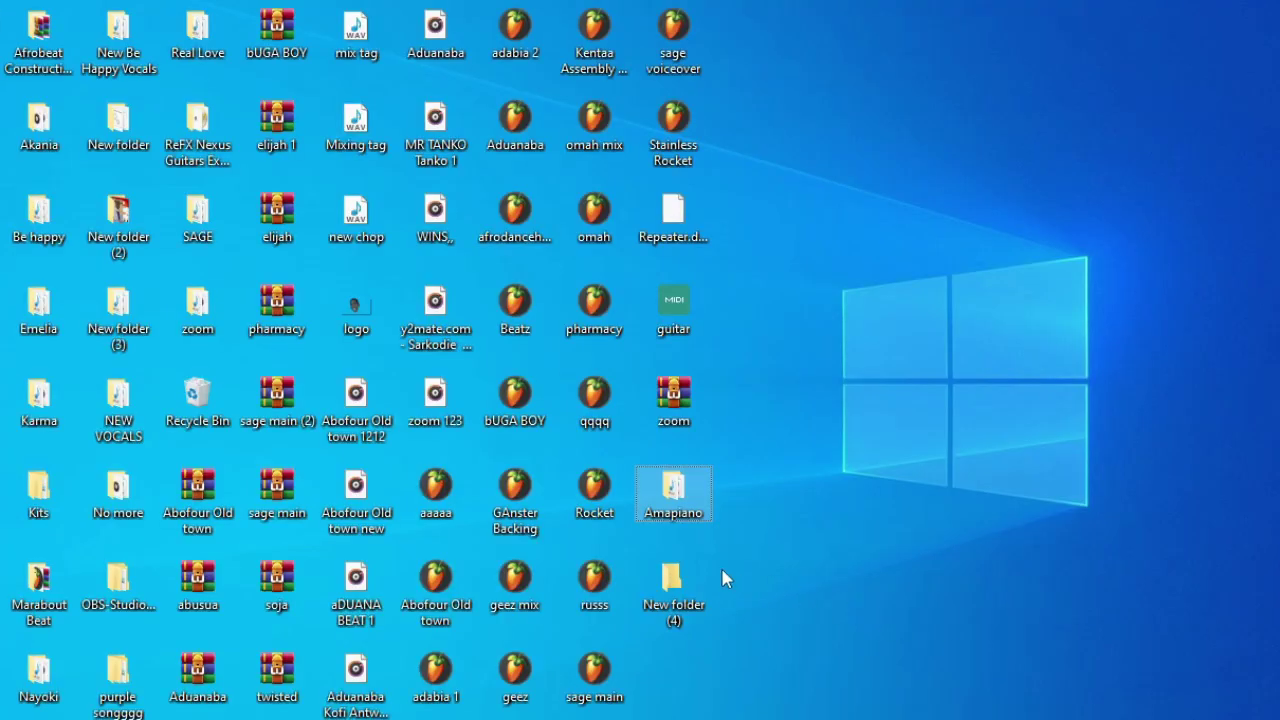
pyautogui.doubleClick(702, 576)
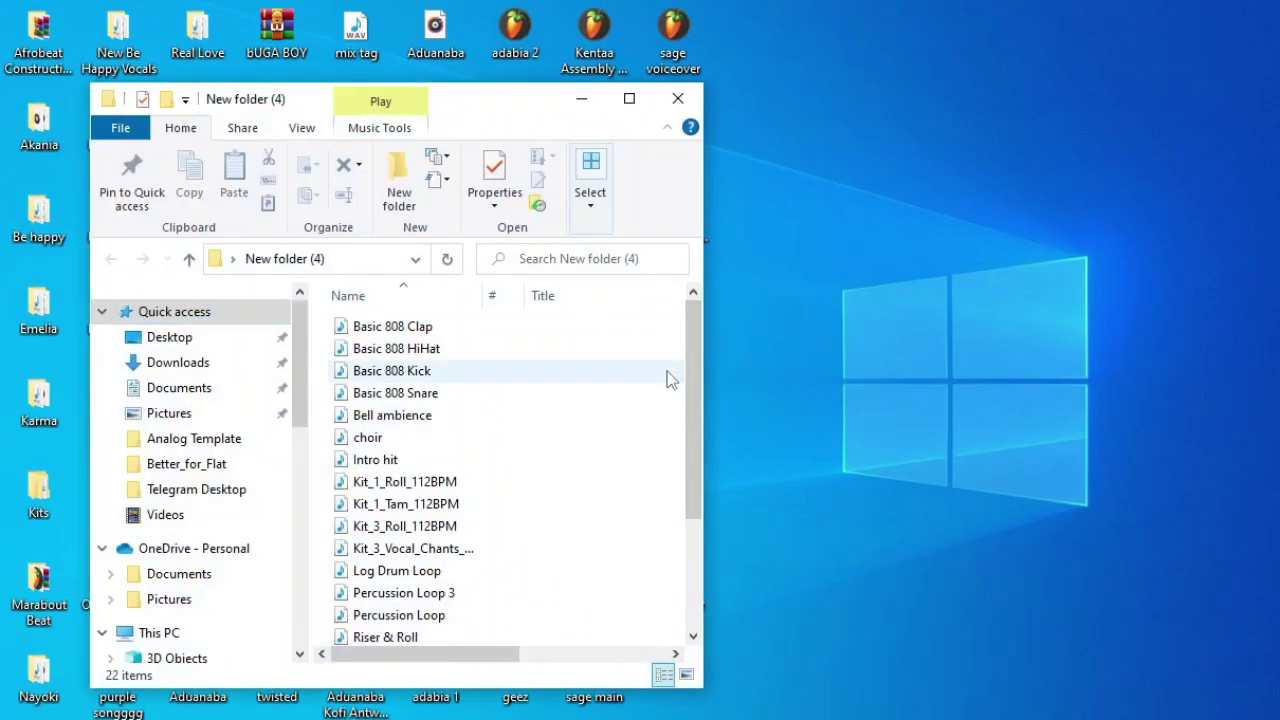
pyautogui.moveTo(686, 359); pyautogui.dragTo(658, 597)
pyautogui.moveTo(669, 501); pyautogui.dragTo(695, 344)
pyautogui.moveTo(451, 373)
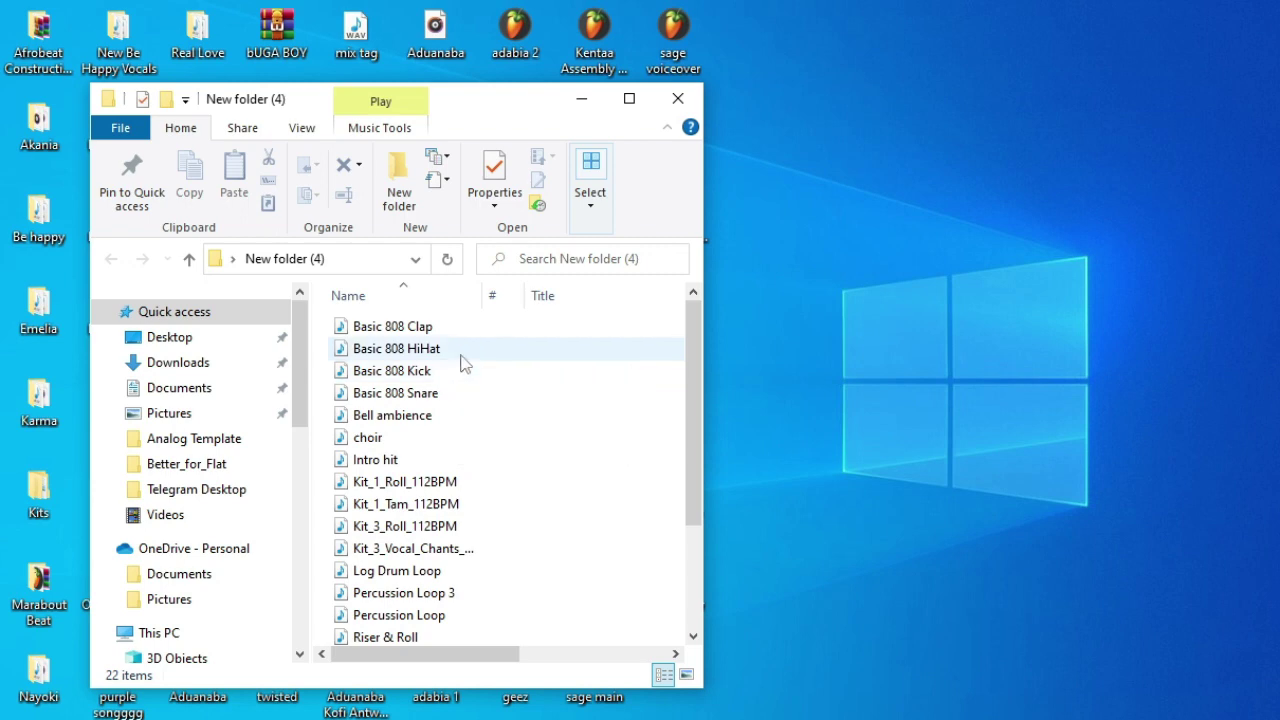
pyautogui.click(451, 358)
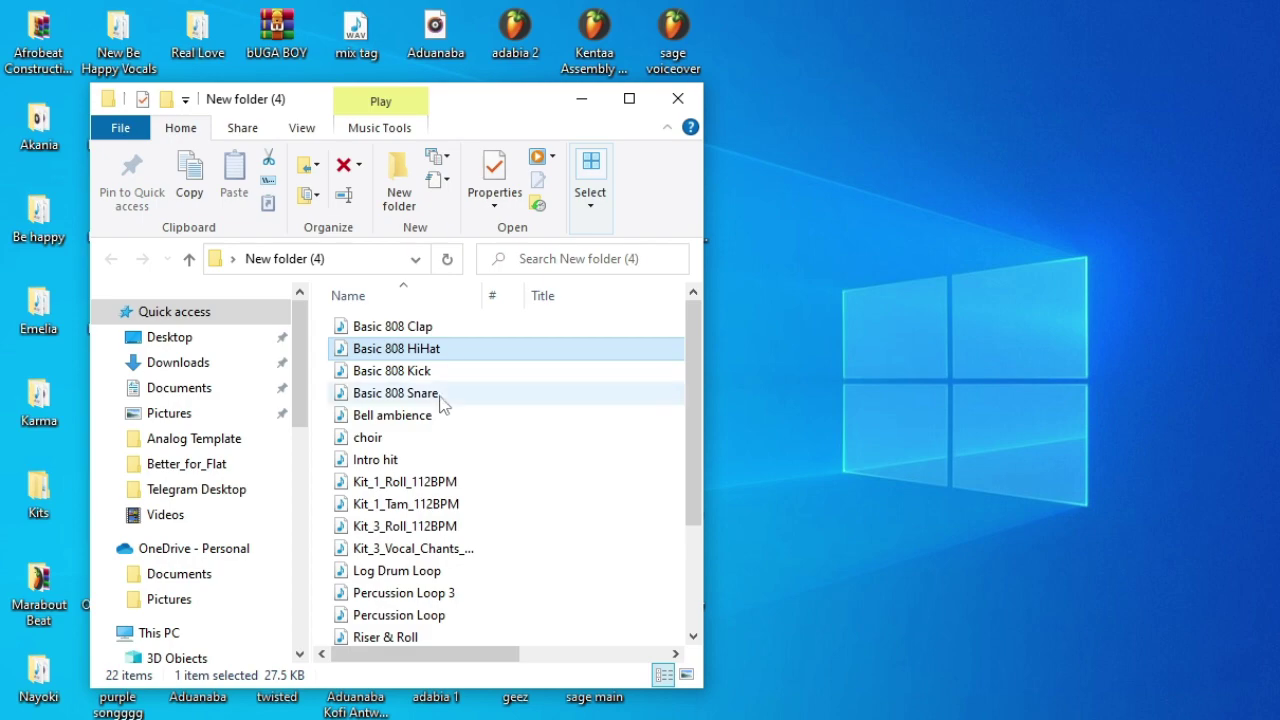
pyautogui.moveTo(444, 402)
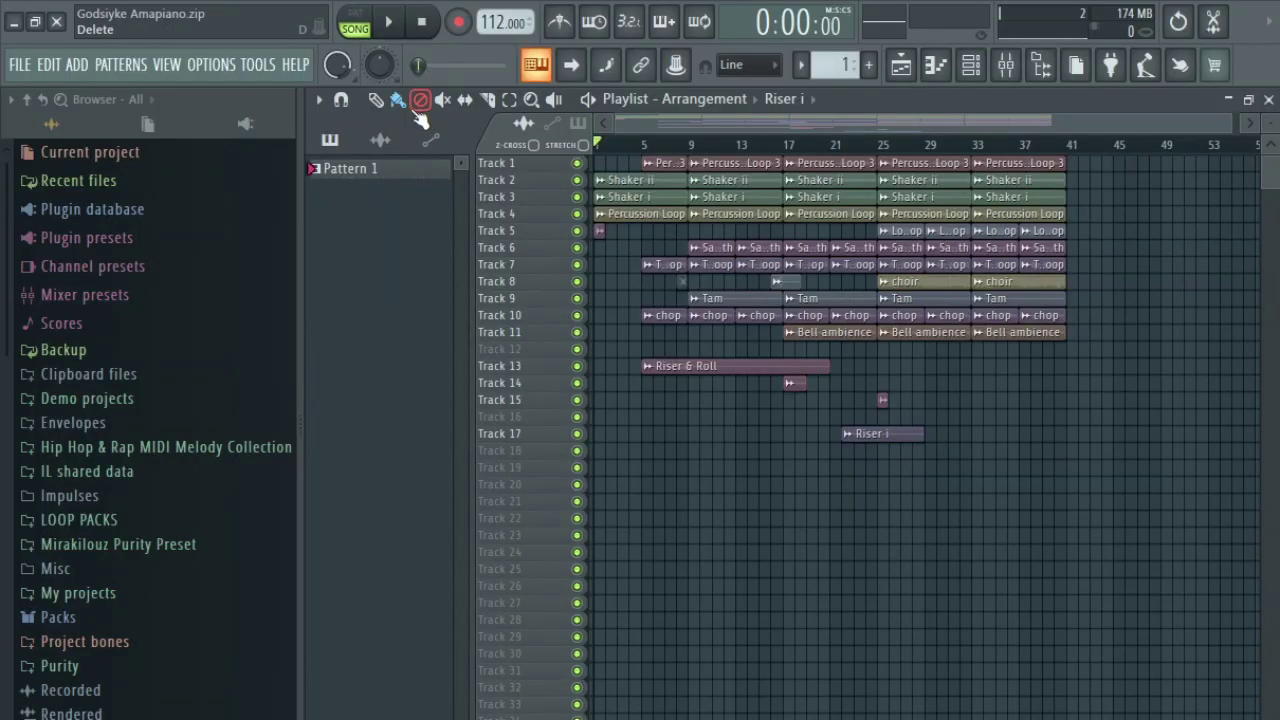
# - Load Fruity Parametric EQ 2 into an effect slot on the choir mixer track
pyautogui.click(19, 64)
pyautogui.moveTo(127, 251)
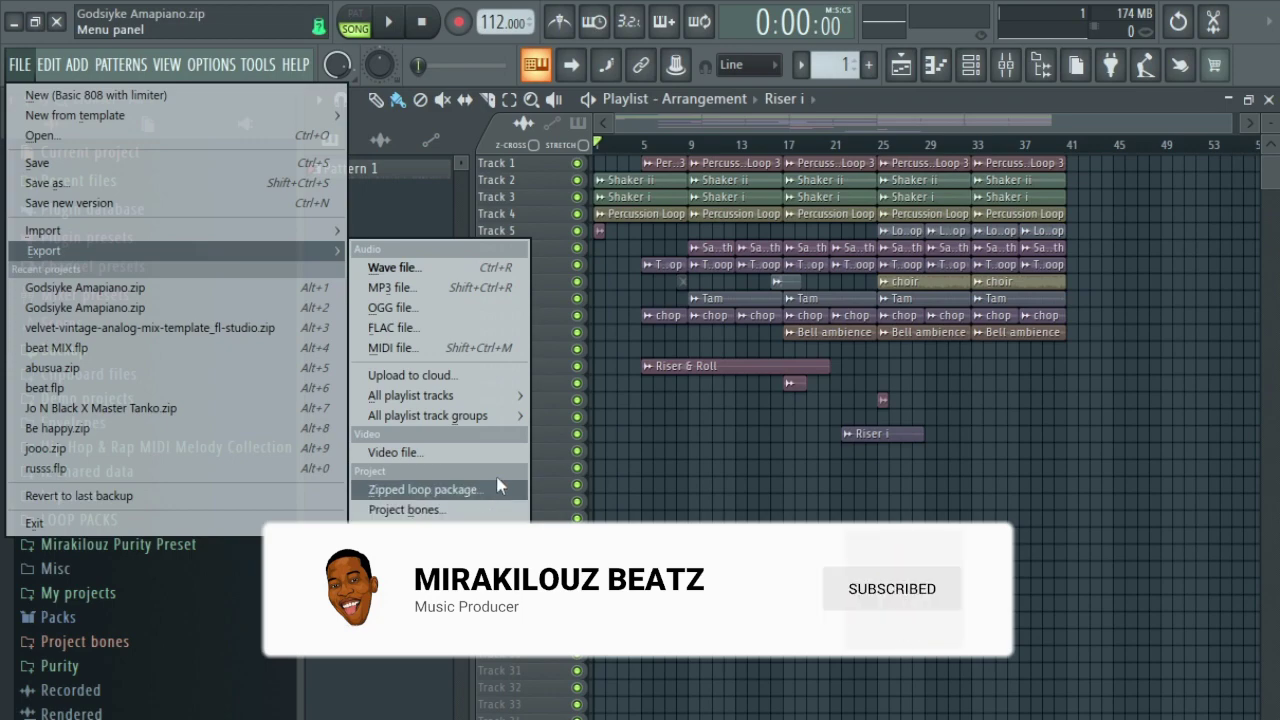
pyautogui.click(556, 436)
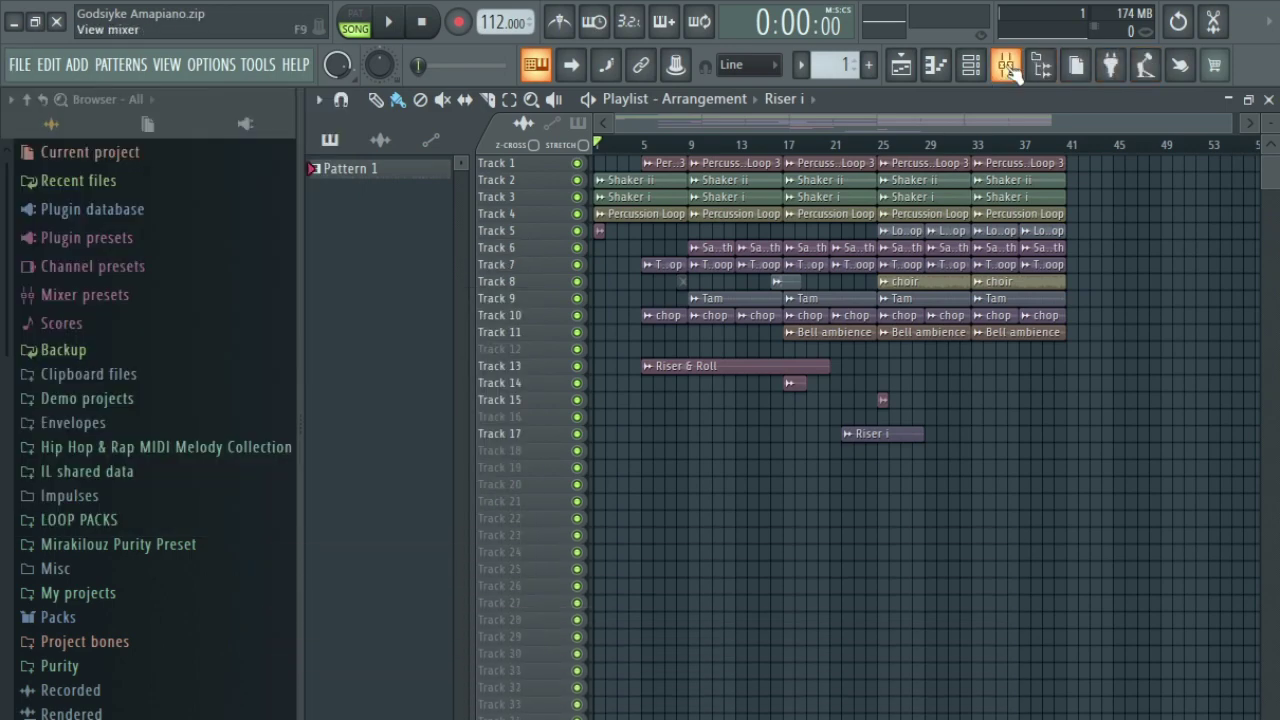
pyautogui.click(1006, 65)
pyautogui.click(1230, 197)
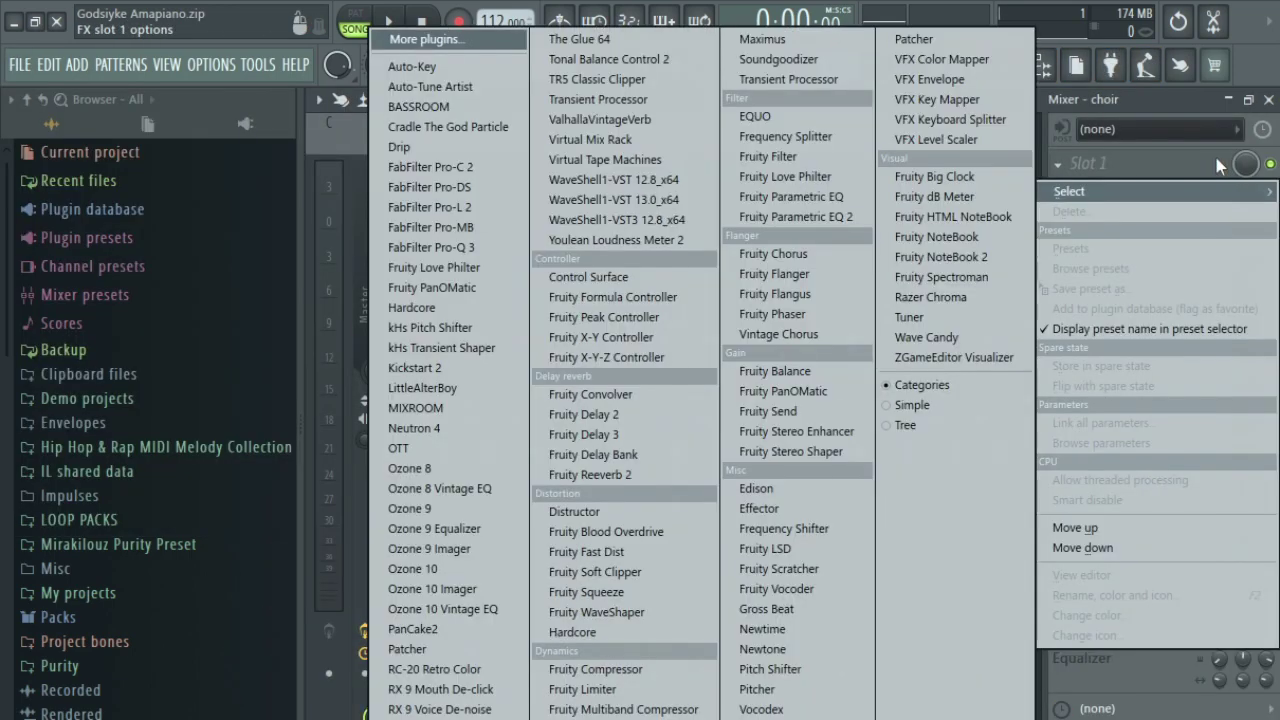
pyautogui.click(862, 213)
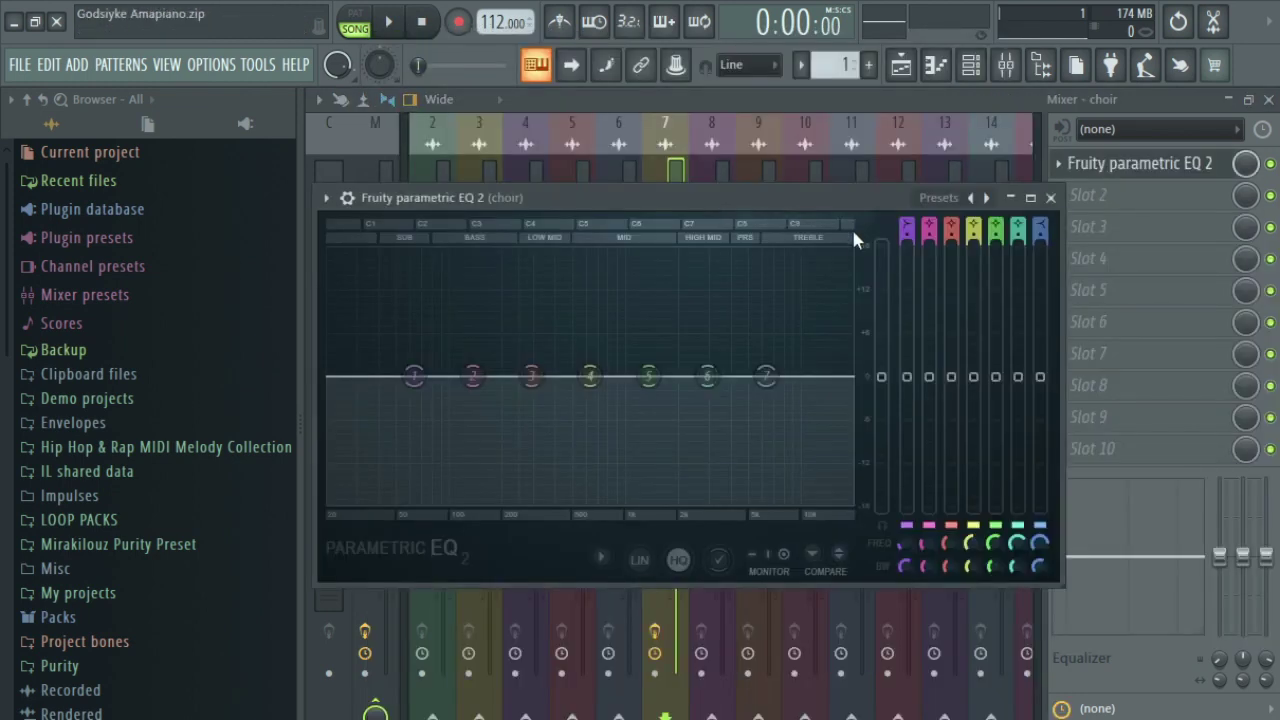
pyautogui.click(371, 162)
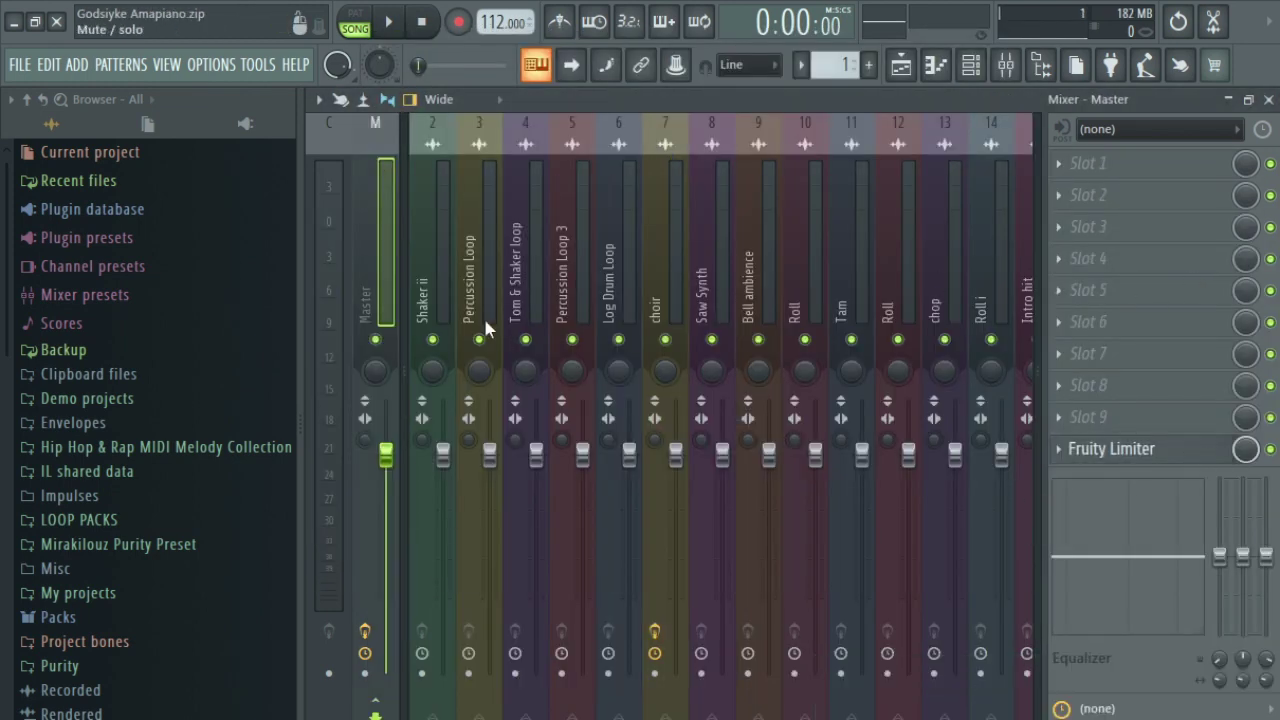
# - Export the project bones to the selected destination folder
pyautogui.click(38, 66)
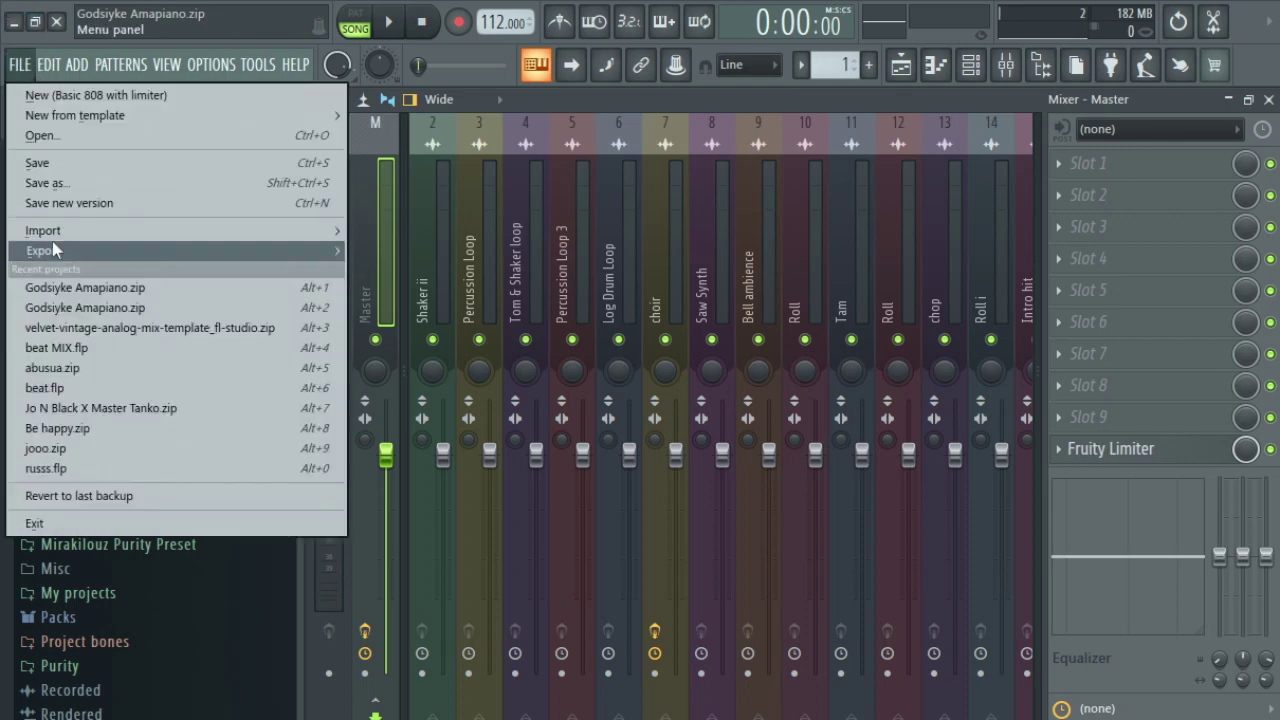
pyautogui.moveTo(52, 241)
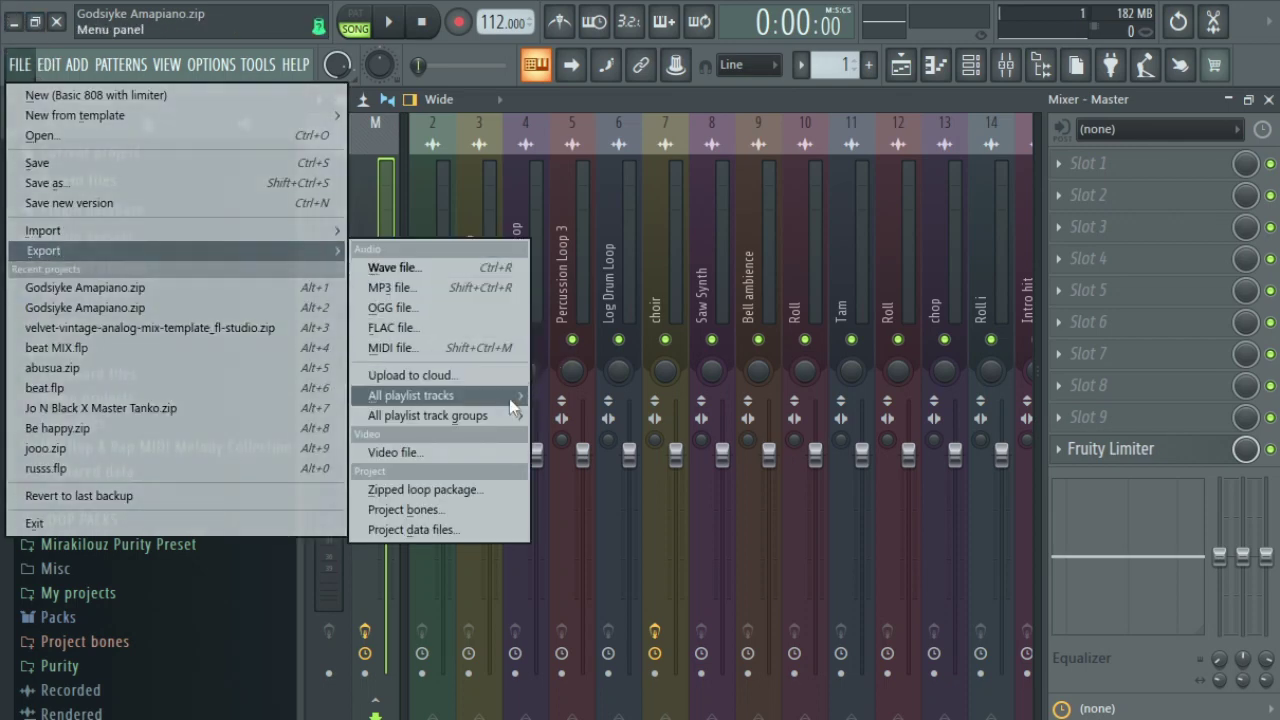
pyautogui.click(500, 509)
pyautogui.click(520, 490)
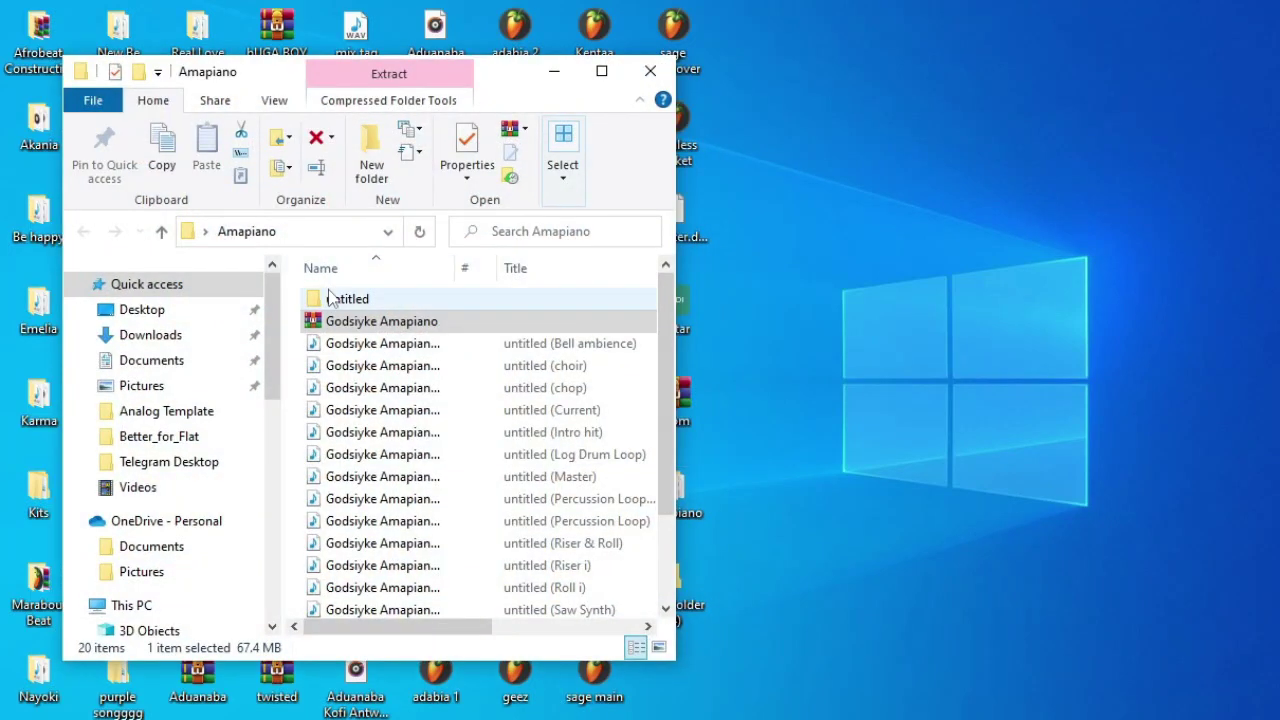
pyautogui.doubleClick(329, 295)
pyautogui.doubleClick(314, 366)
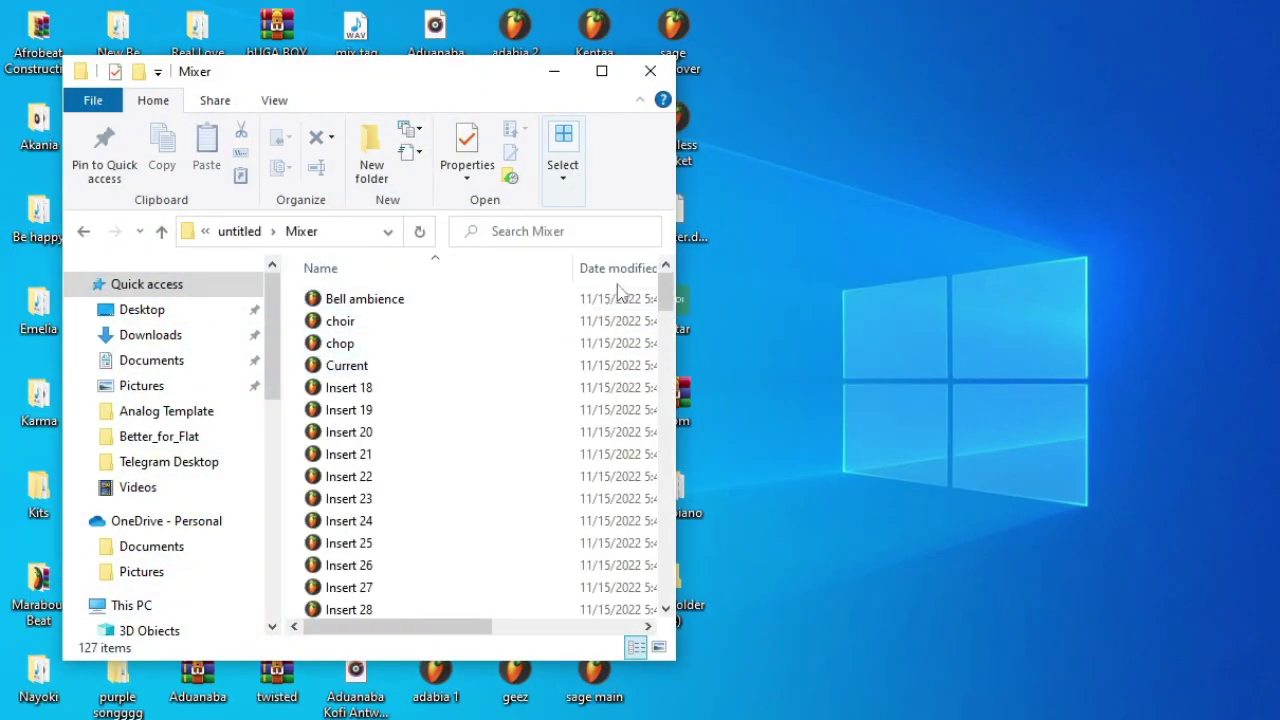
pyautogui.moveTo(667, 285); pyautogui.dragTo(255, 318)
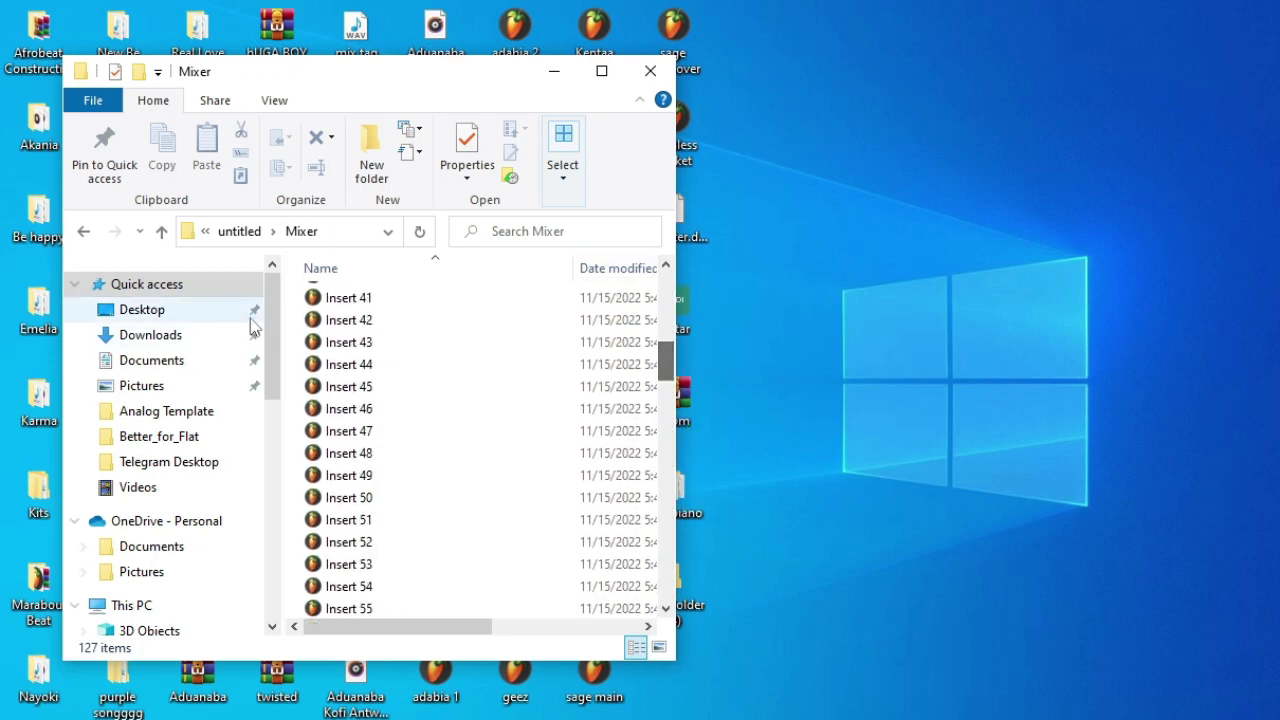
pyautogui.click(236, 231)
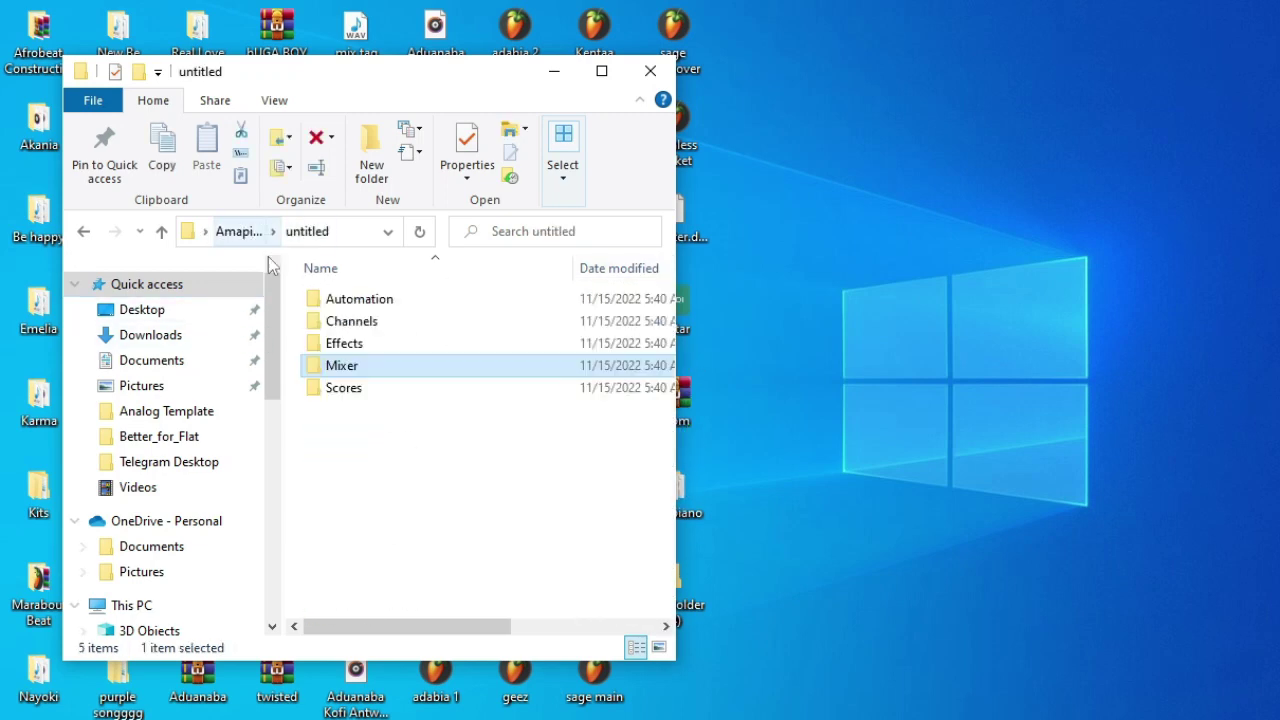
pyautogui.click(324, 342)
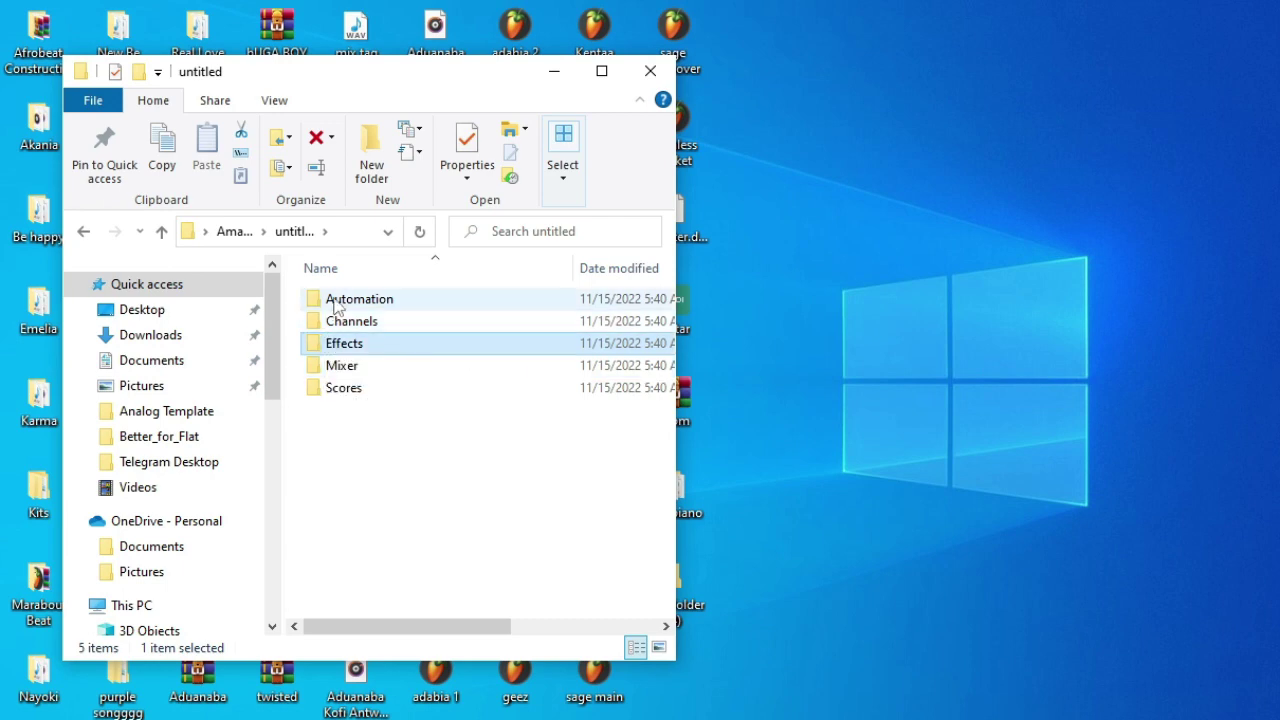
pyautogui.doubleClick(357, 391)
pyautogui.click(365, 305)
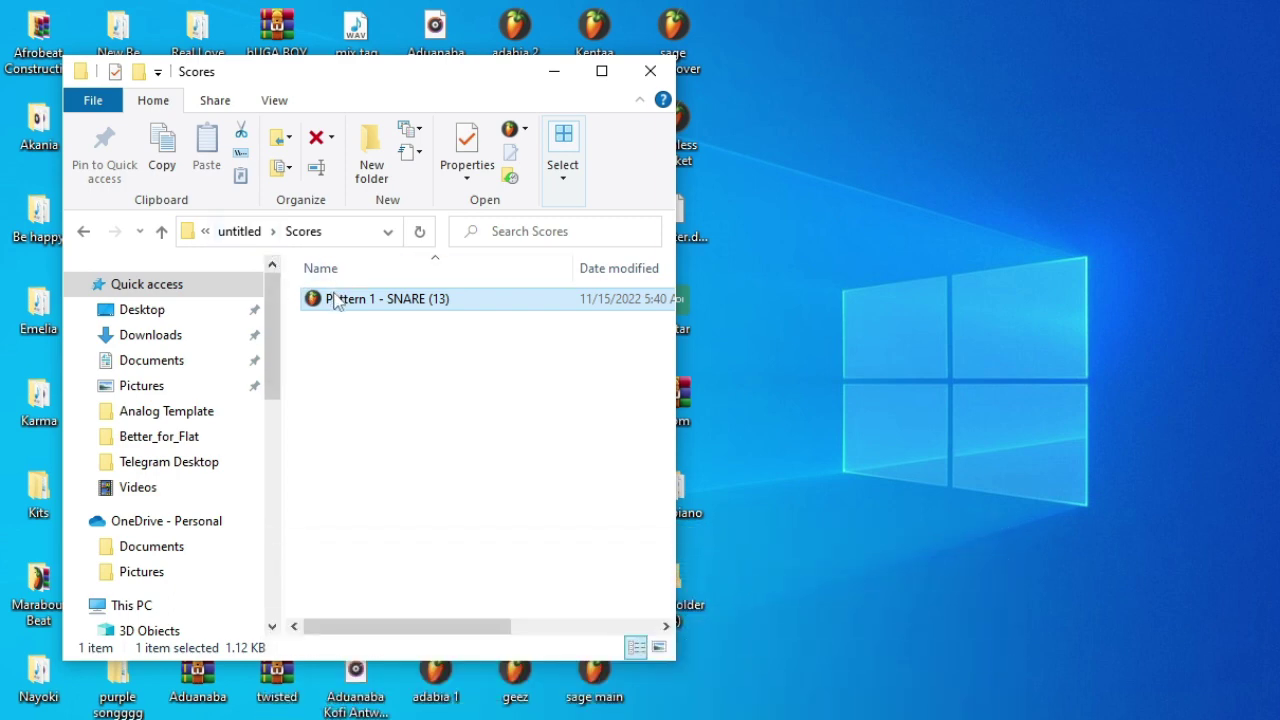
pyautogui.click(240, 231)
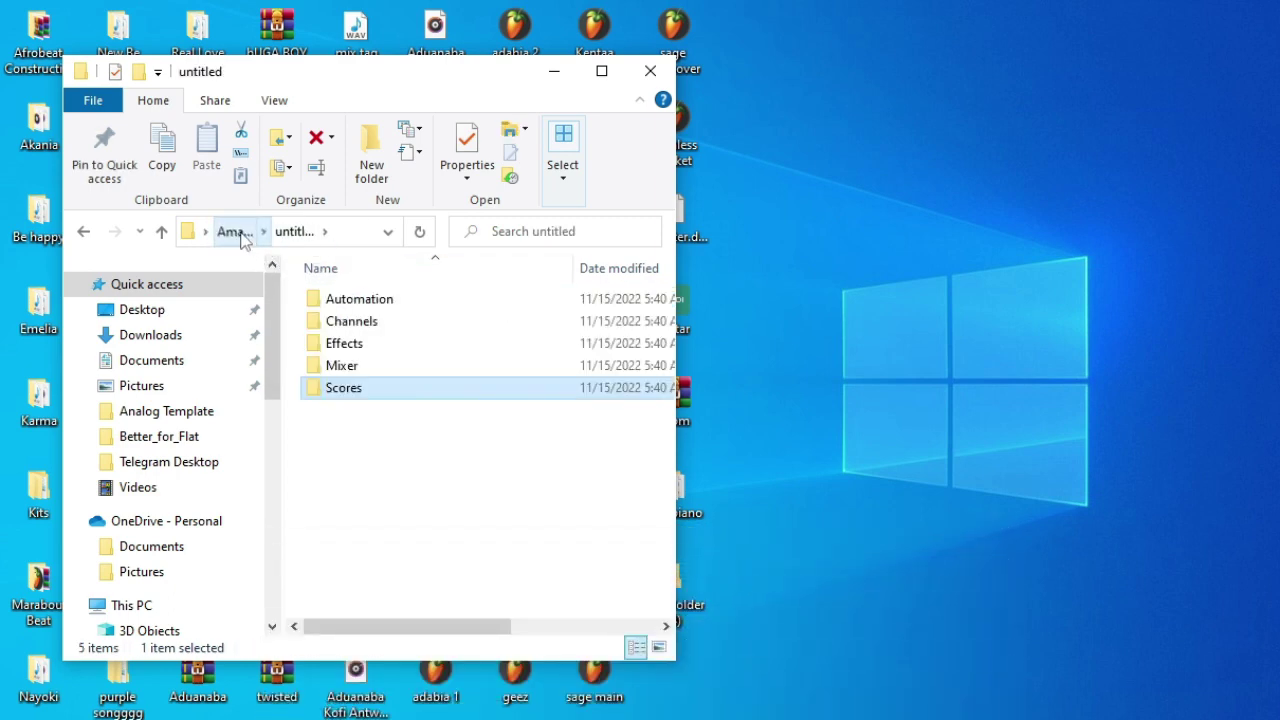
pyautogui.click(236, 232)
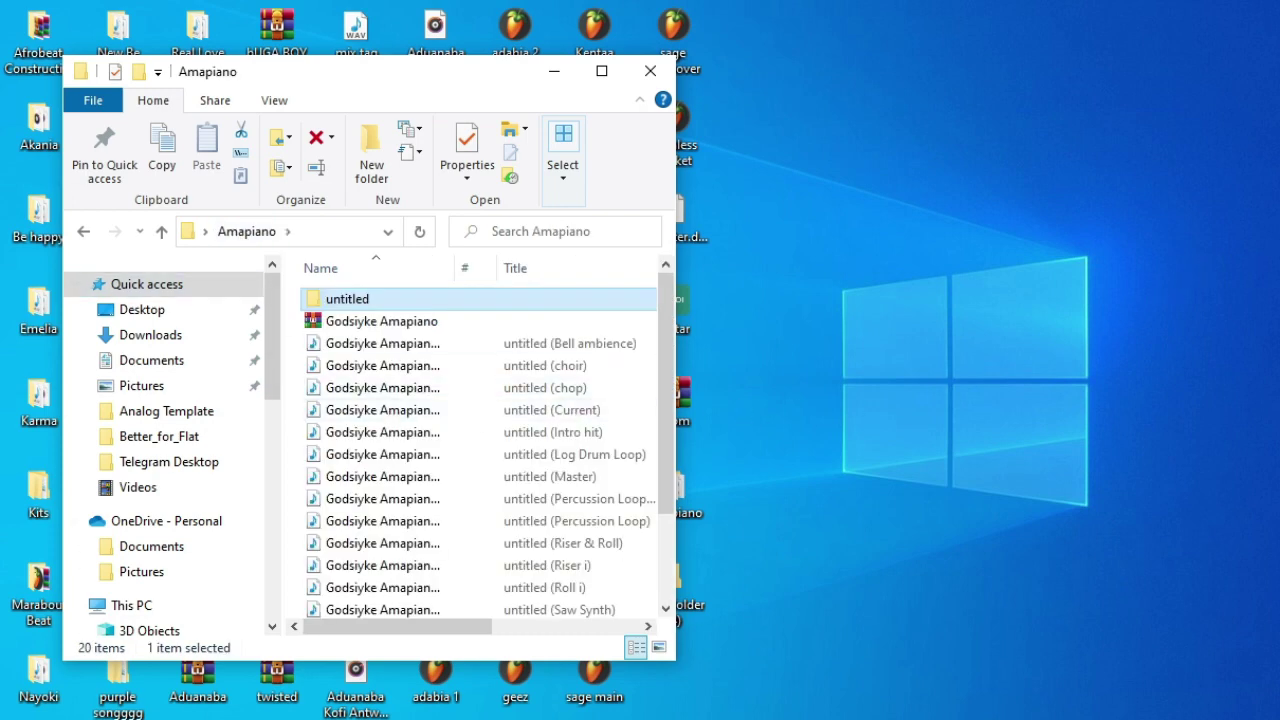
# - Bring FL Studio forward and show the Godsiyke Amapiano.zip playlist arrangement
pyautogui.click(1203, 302)
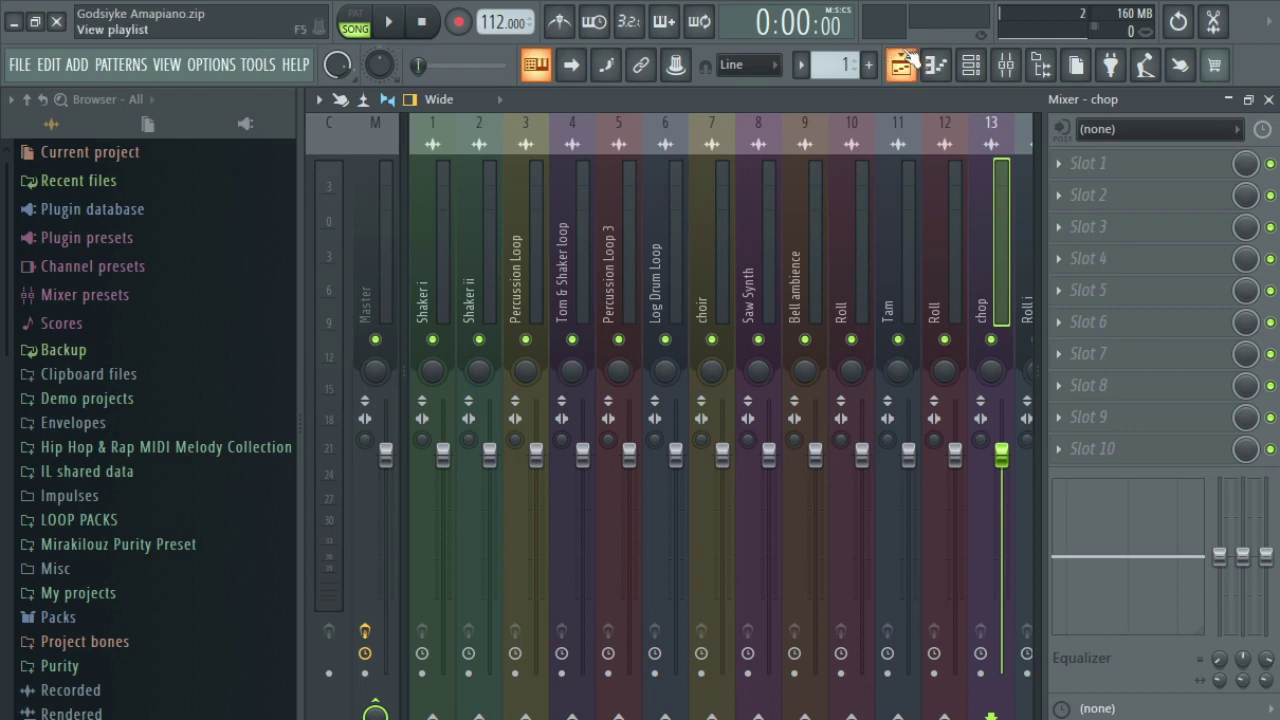
pyautogui.click(903, 63)
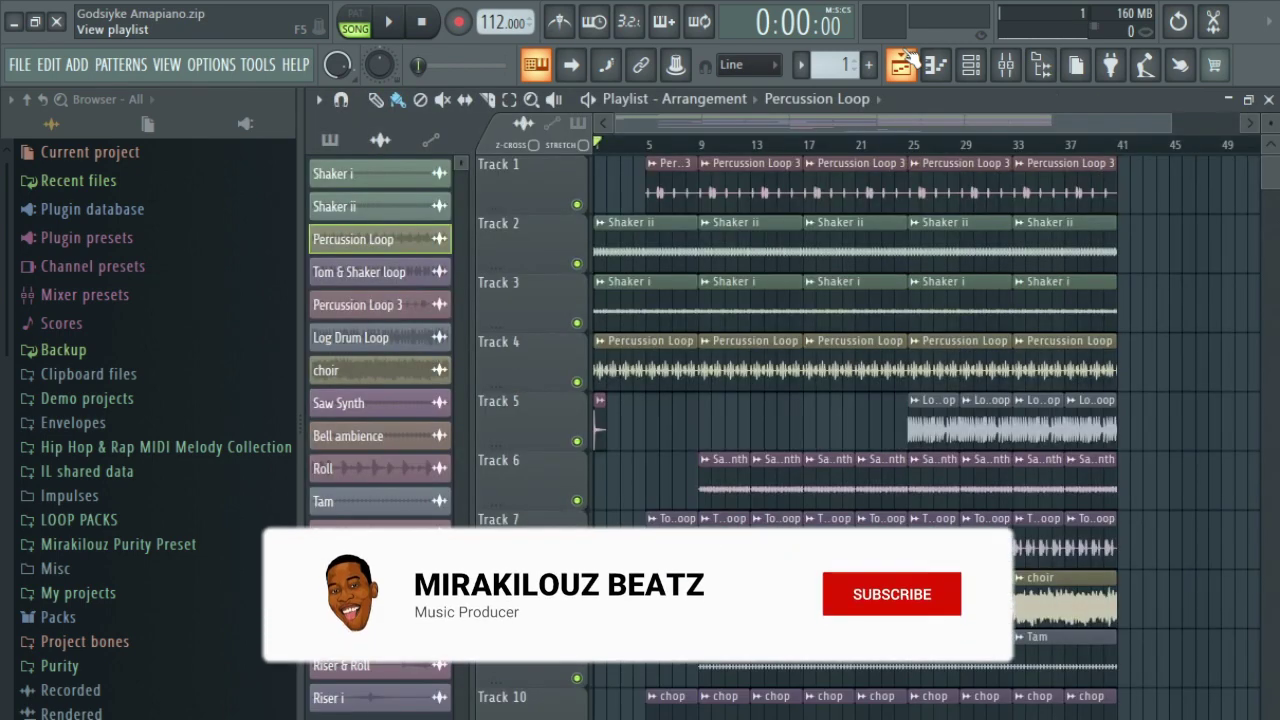